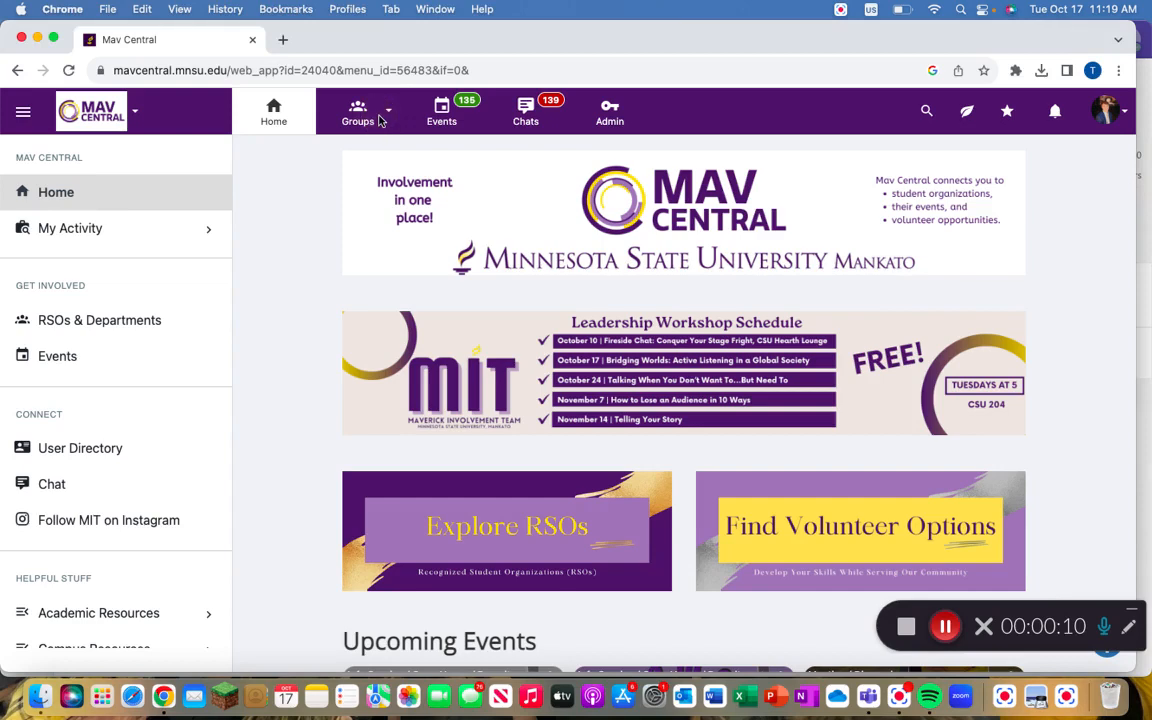
# - Go to the Maverick Involvement Team group and open its list of upcoming events
pyautogui.click(380, 118)
pyautogui.click(428, 235)
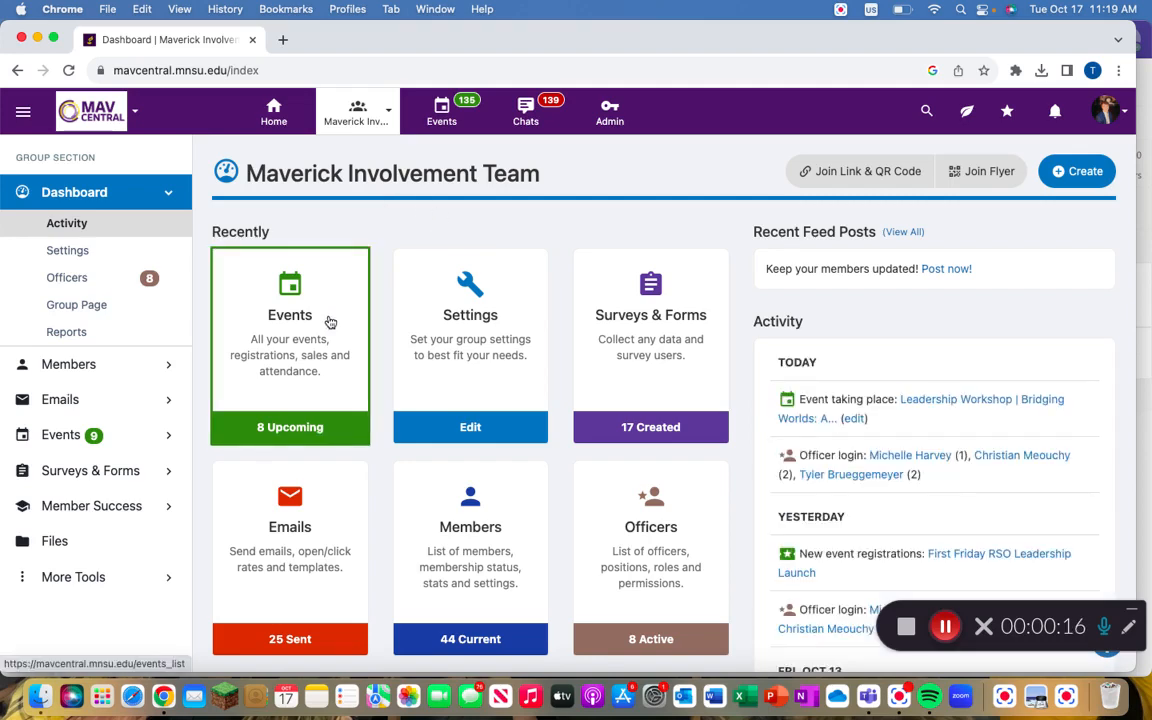
pyautogui.click(330, 321)
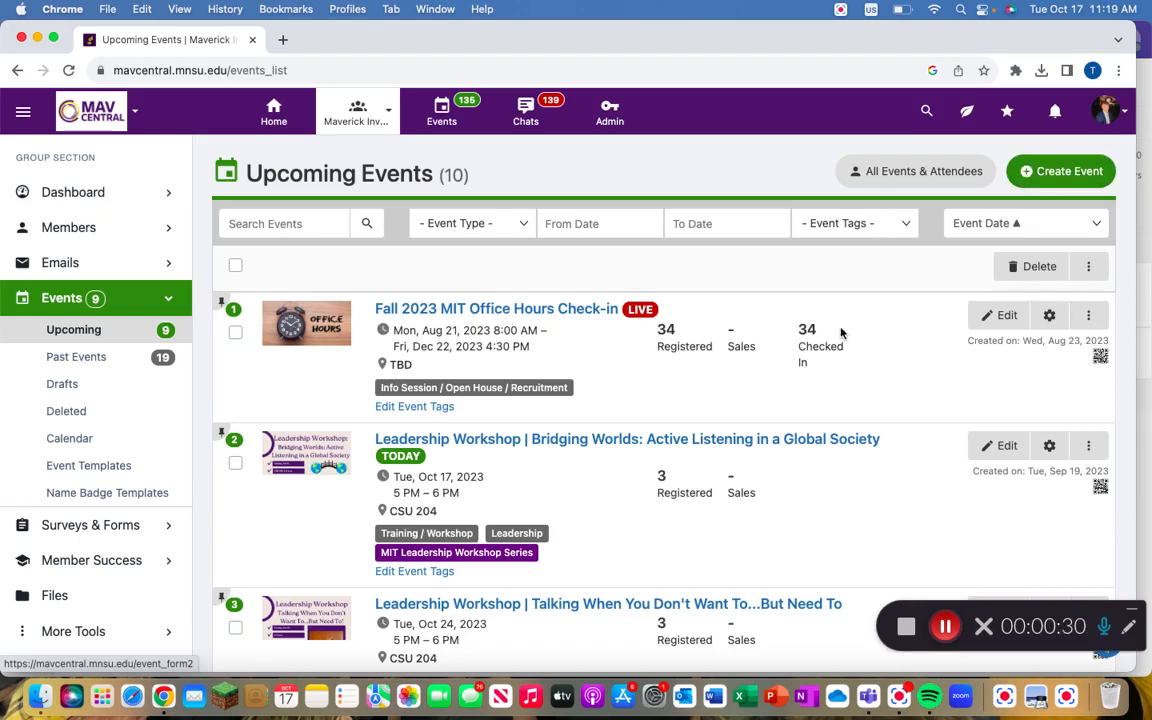
# - Duplicate the "Leadership Workshop | Bridging Worlds: Active Listening in a Global Society" event
pyautogui.click(1087, 452)
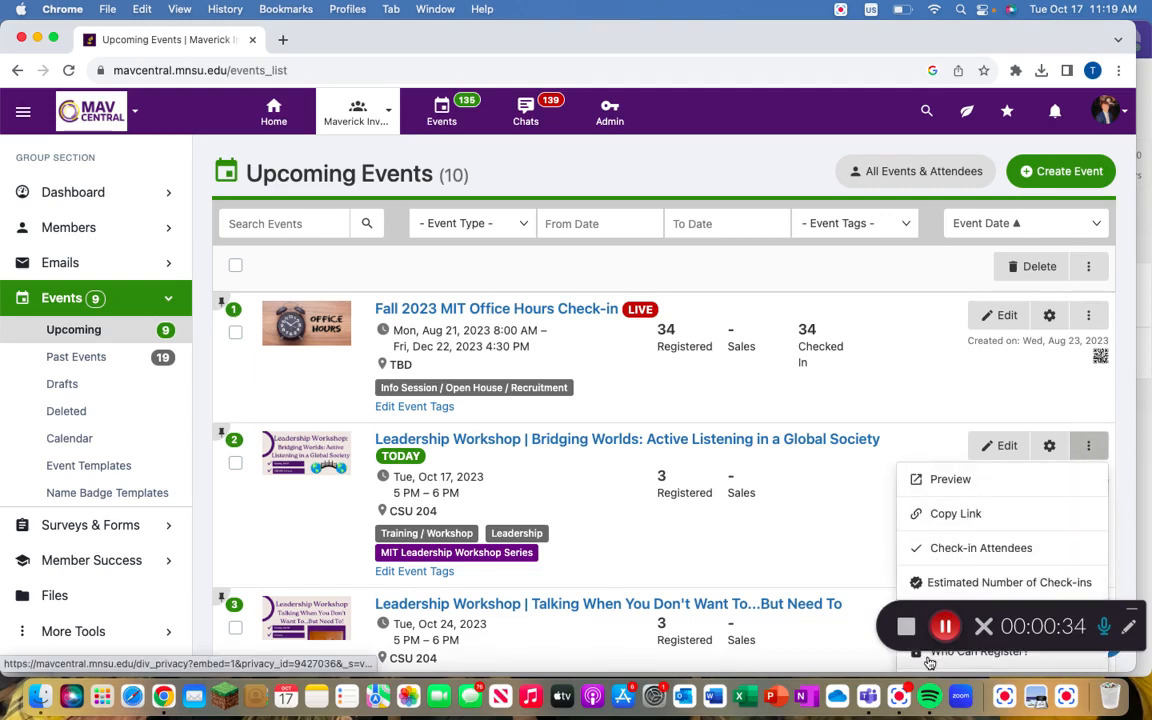
pyautogui.scroll(-2, 930, 660)
pyautogui.scroll(-2, 945, 560)
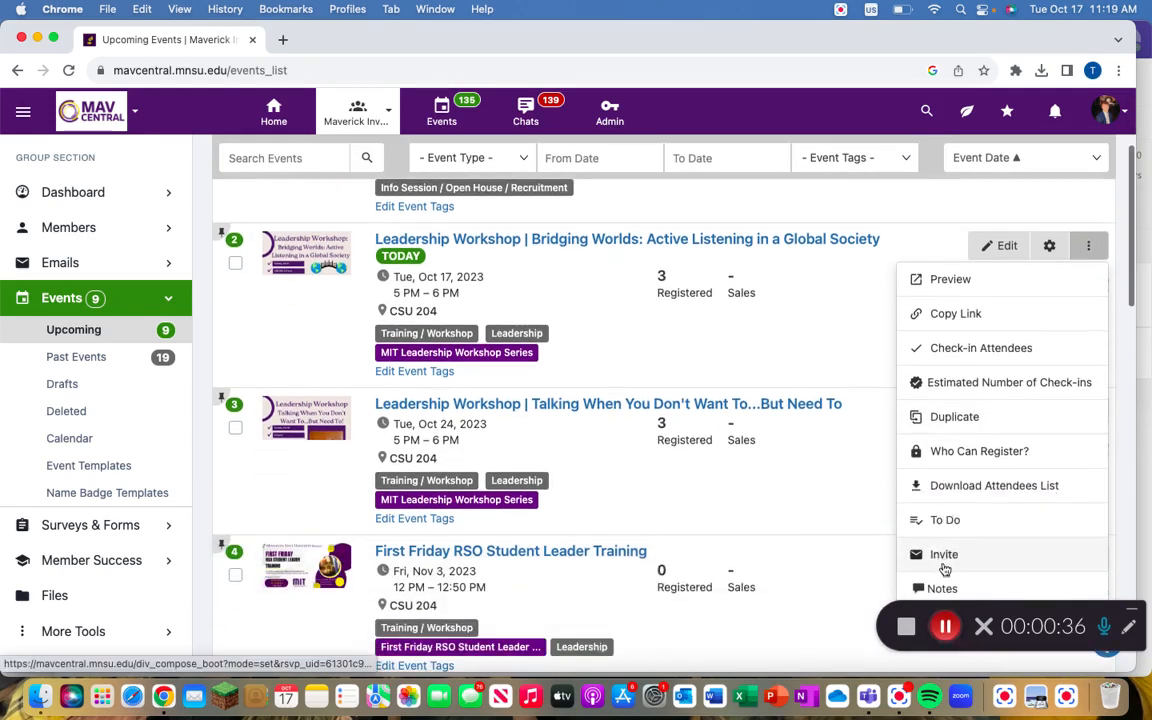
pyautogui.scroll(-2, 945, 560)
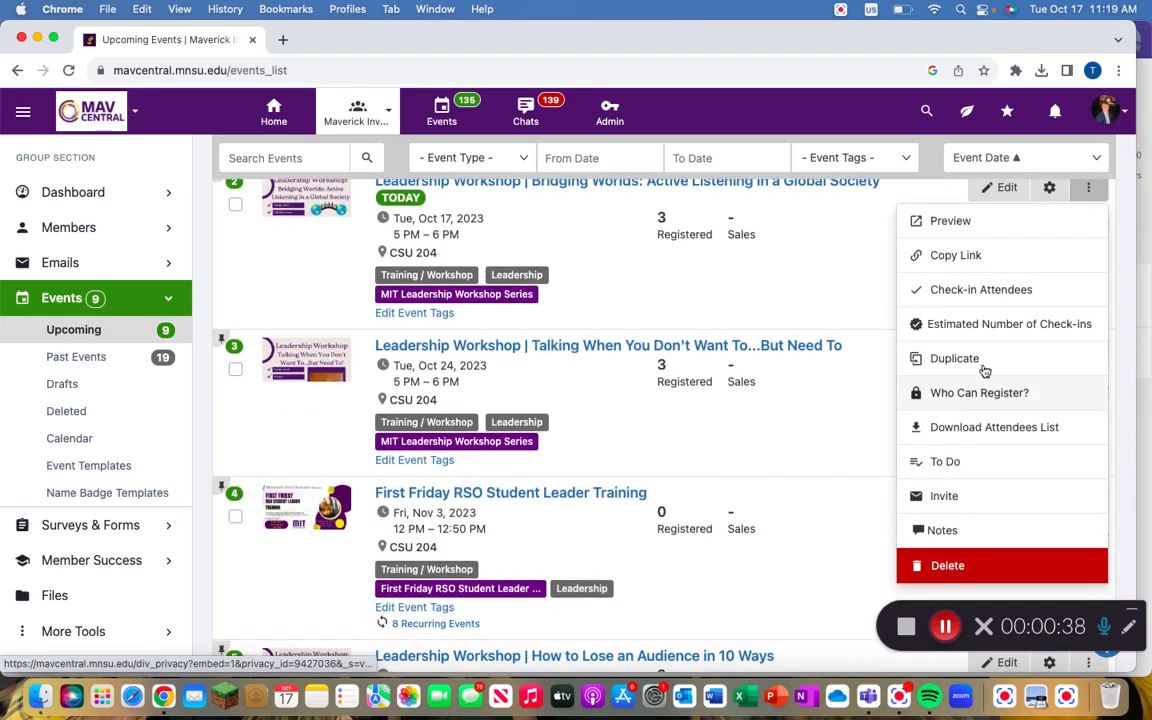
pyautogui.click(980, 370)
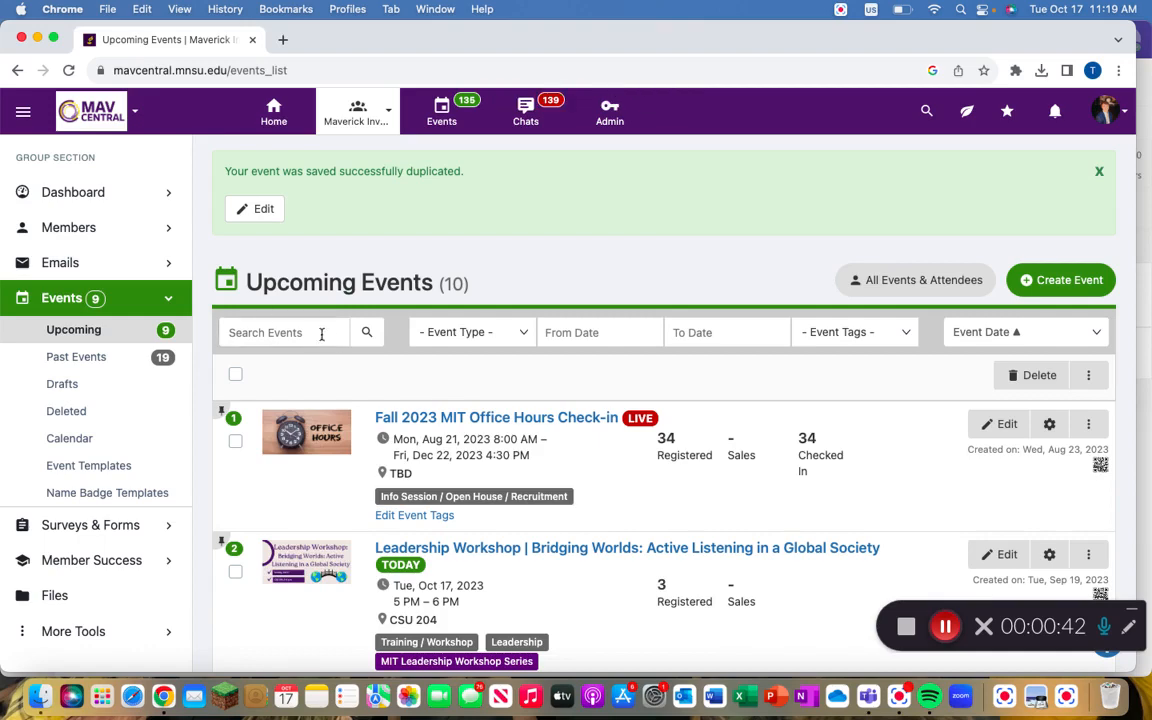
# - Open the duplicated Leadership Workshop draft for editing and keep Training / Workshop as its event type
pyautogui.click(116, 381)
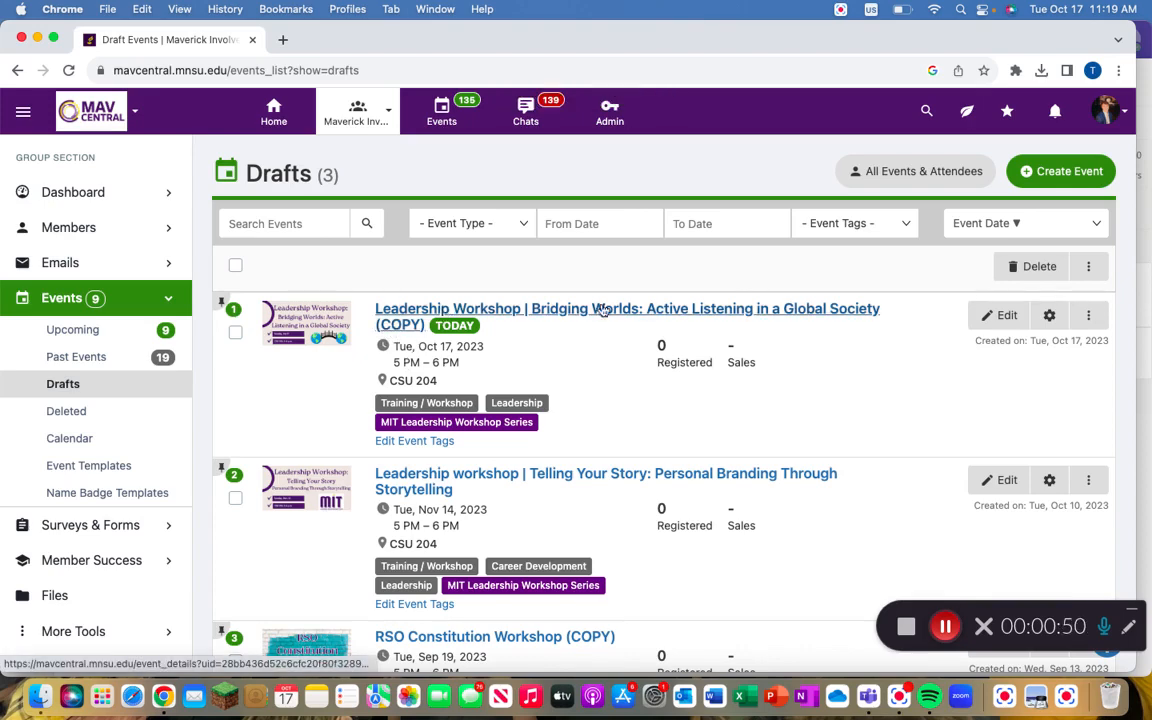
pyautogui.click(1001, 317)
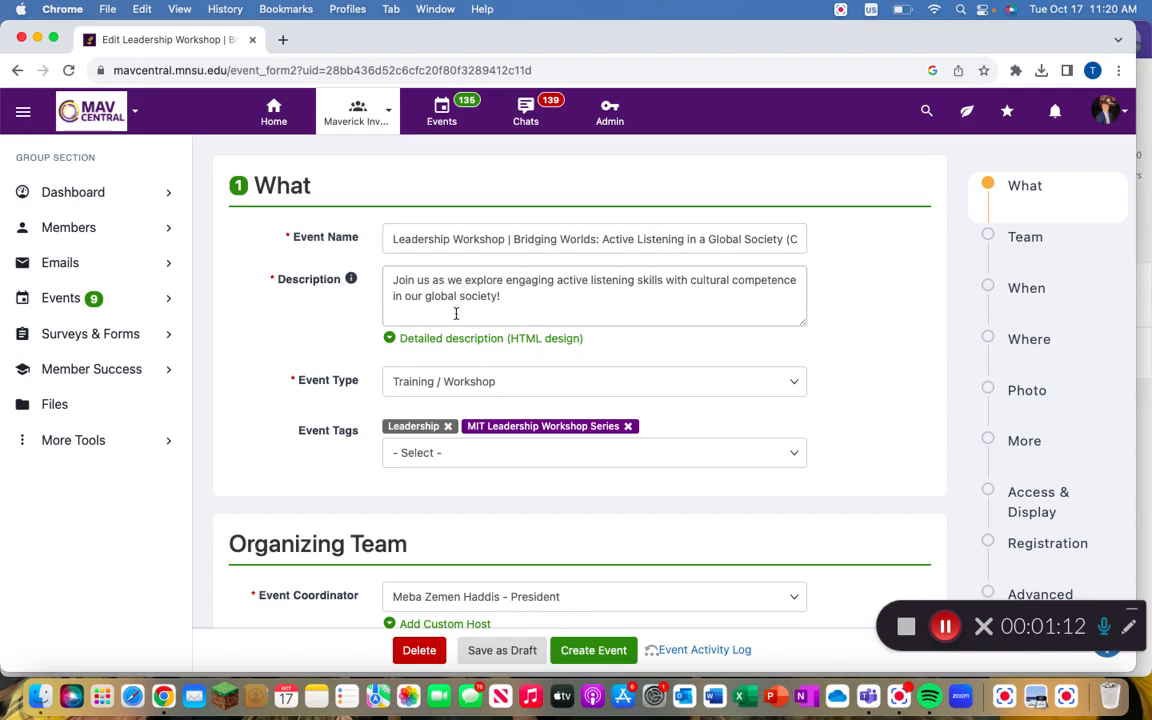
pyautogui.click(433, 392)
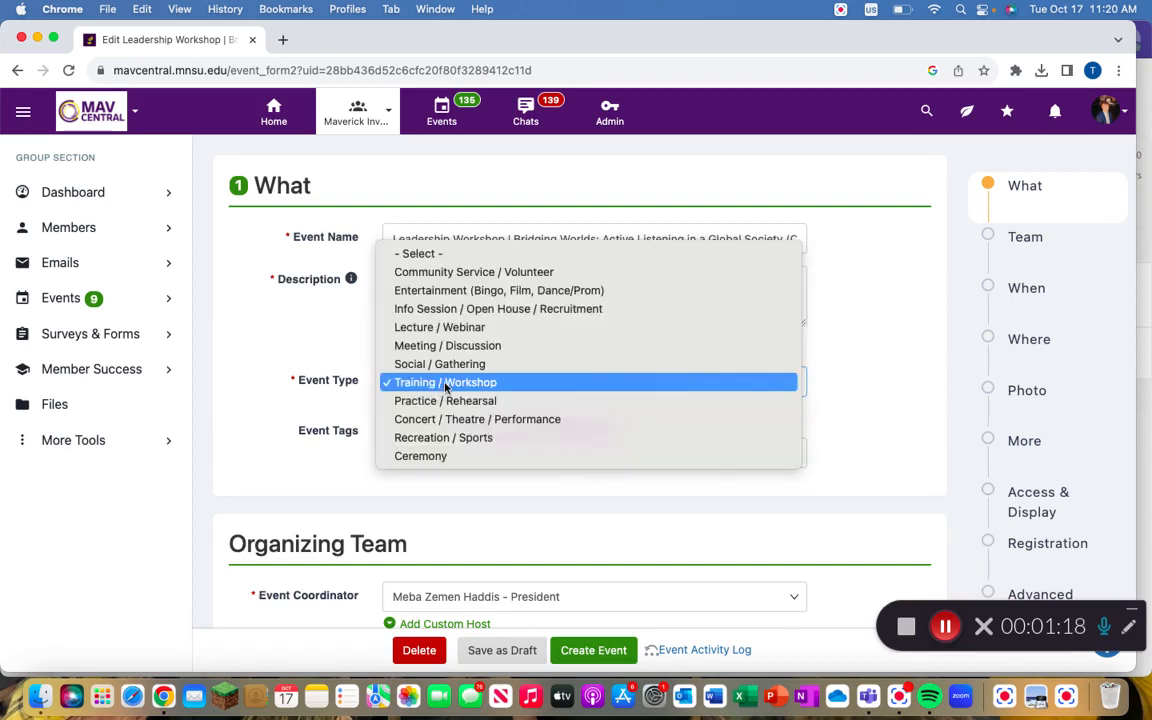
pyautogui.click(446, 384)
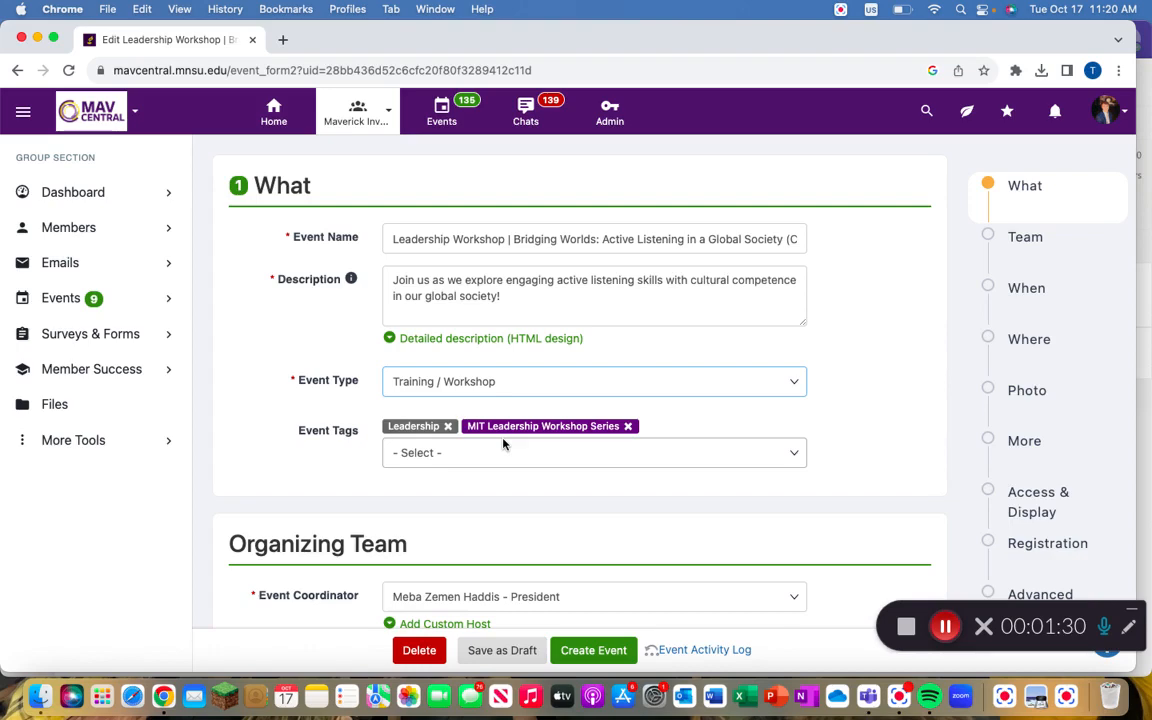
# - Review the event's organizing team, attendee contact method, and date and time settings
pyautogui.click(991, 262)
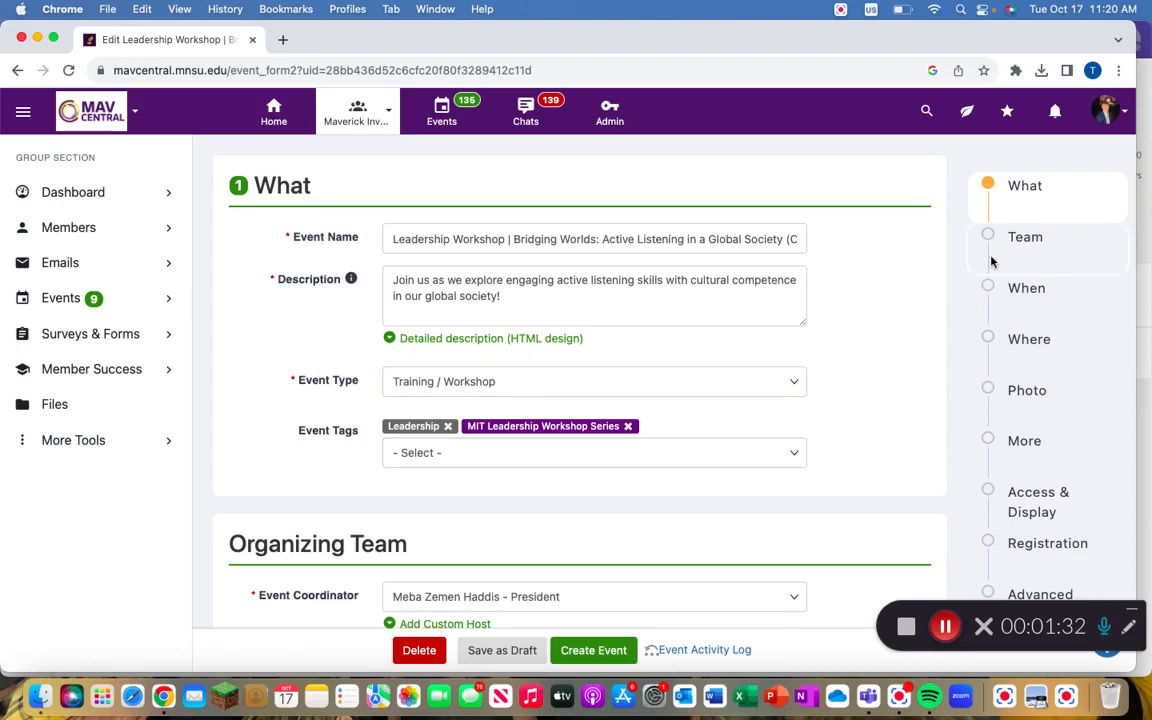
pyautogui.click(990, 239)
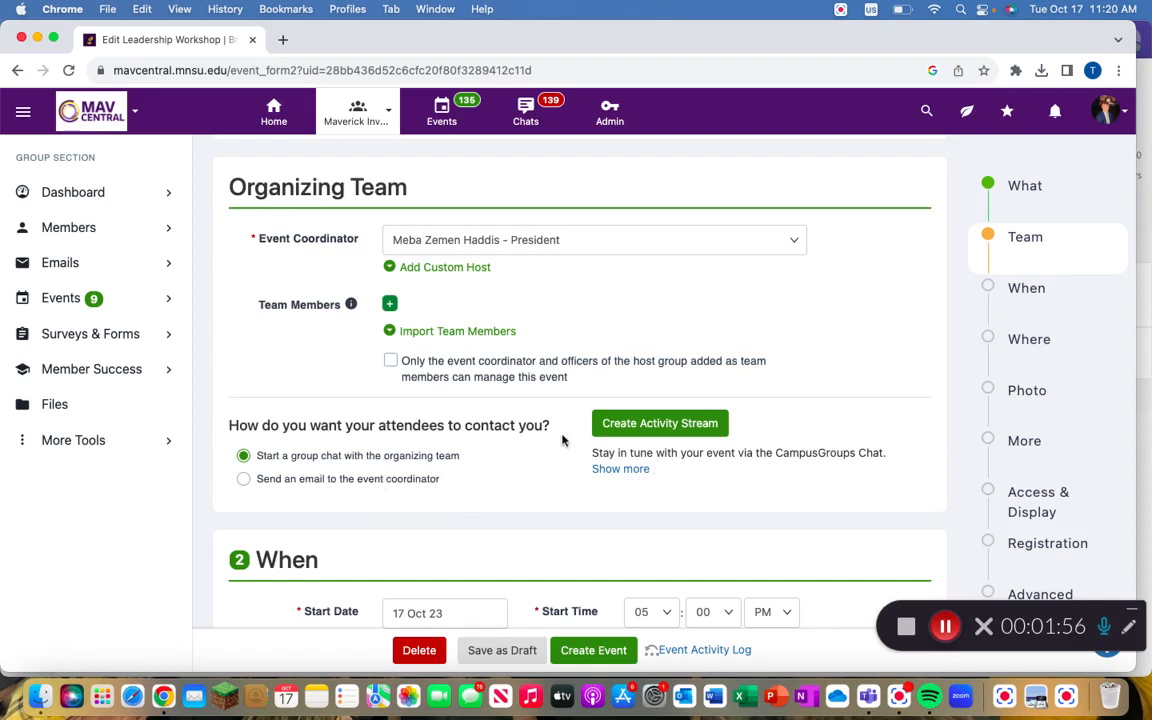
pyautogui.scroll(-6, 562, 440)
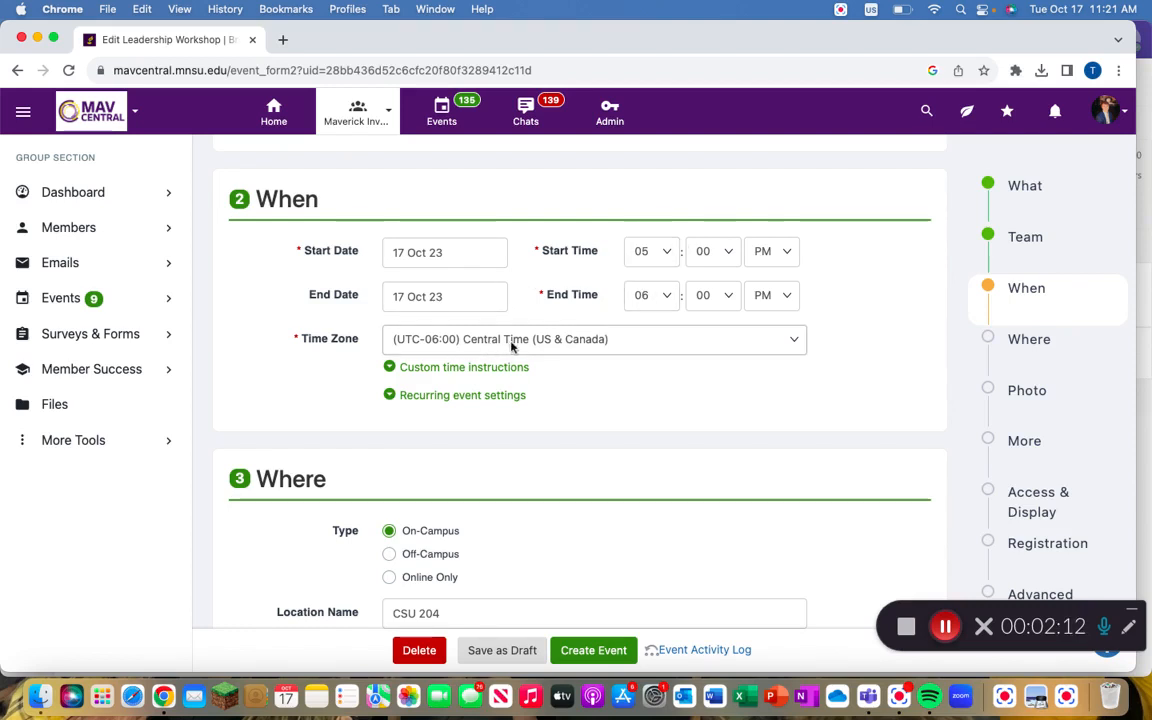
pyautogui.scroll(-3, 598, 403)
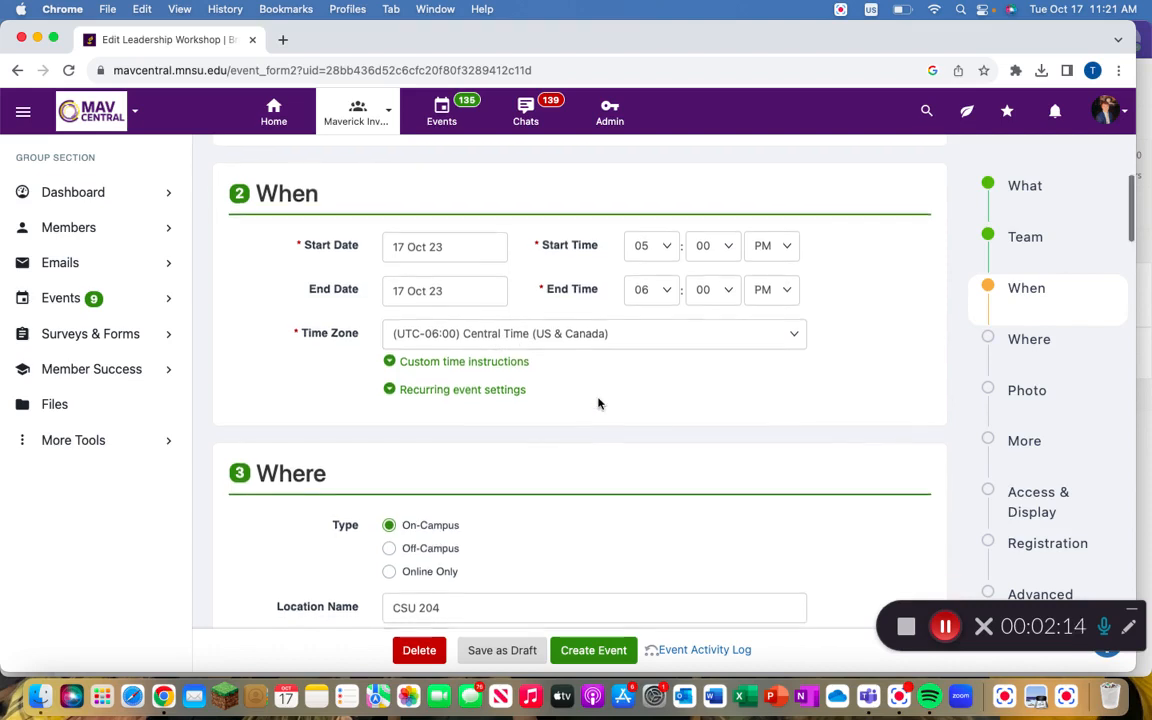
# - Review the event's location settings and the choices for who can see the location, keeping it limited to logged on users
pyautogui.scroll(-1, 598, 403)
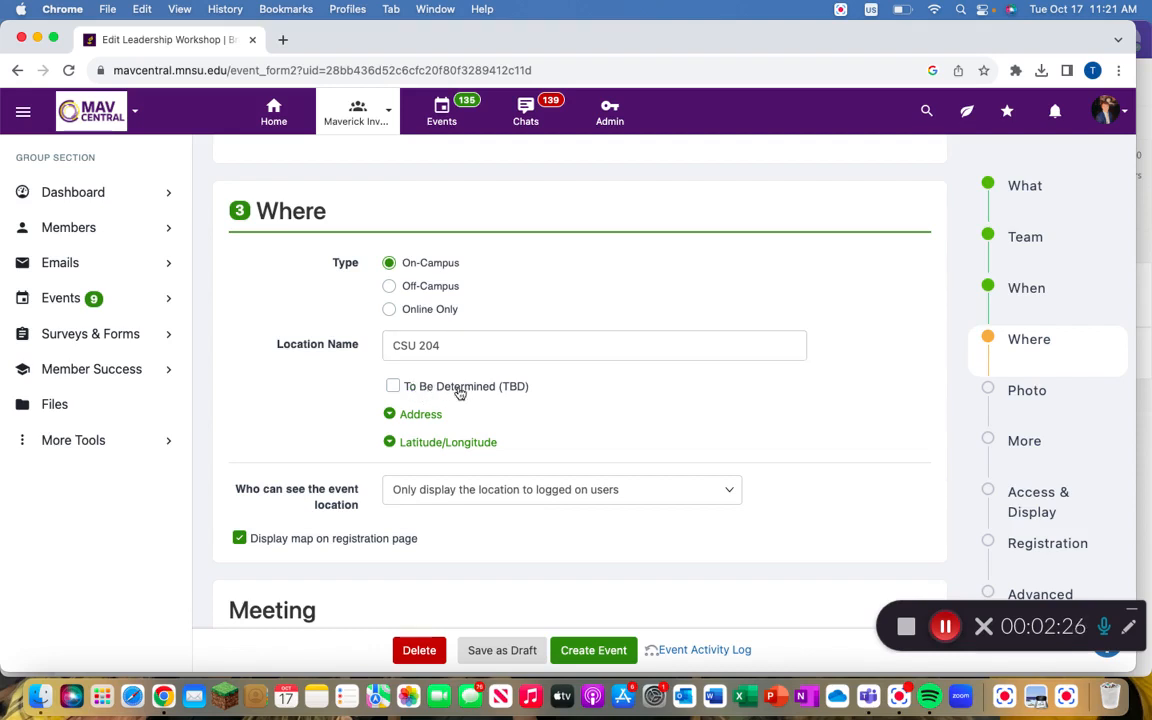
pyautogui.scroll(-4, 459, 392)
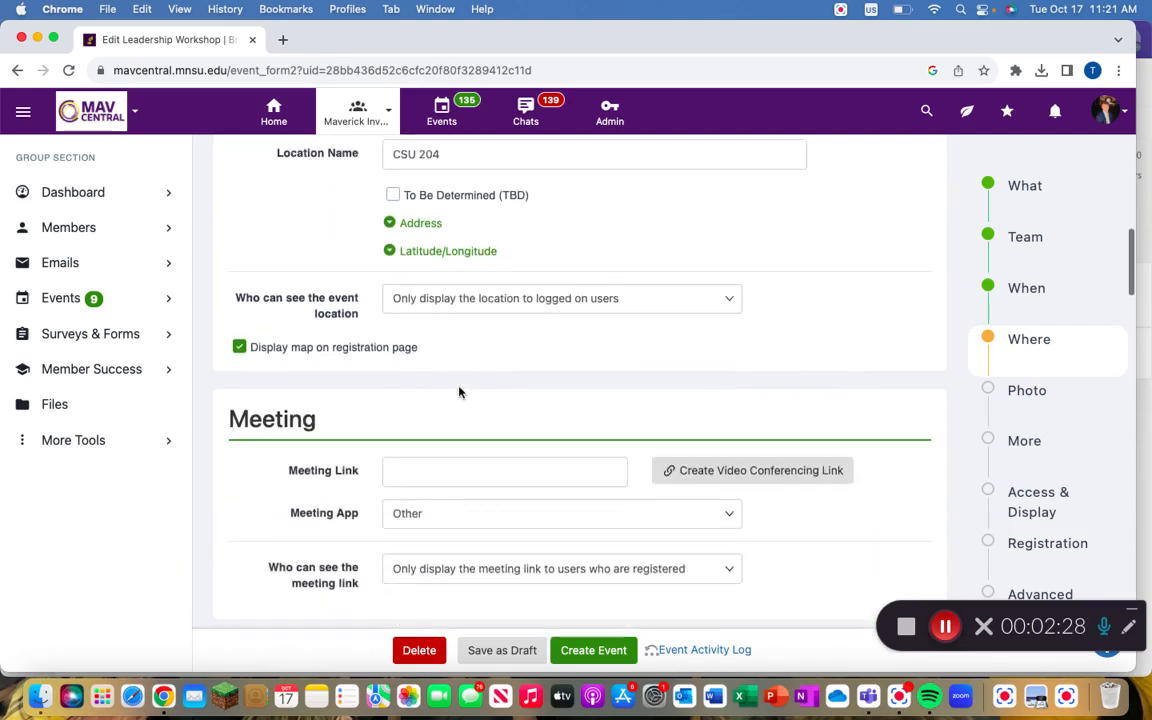
pyautogui.click(452, 305)
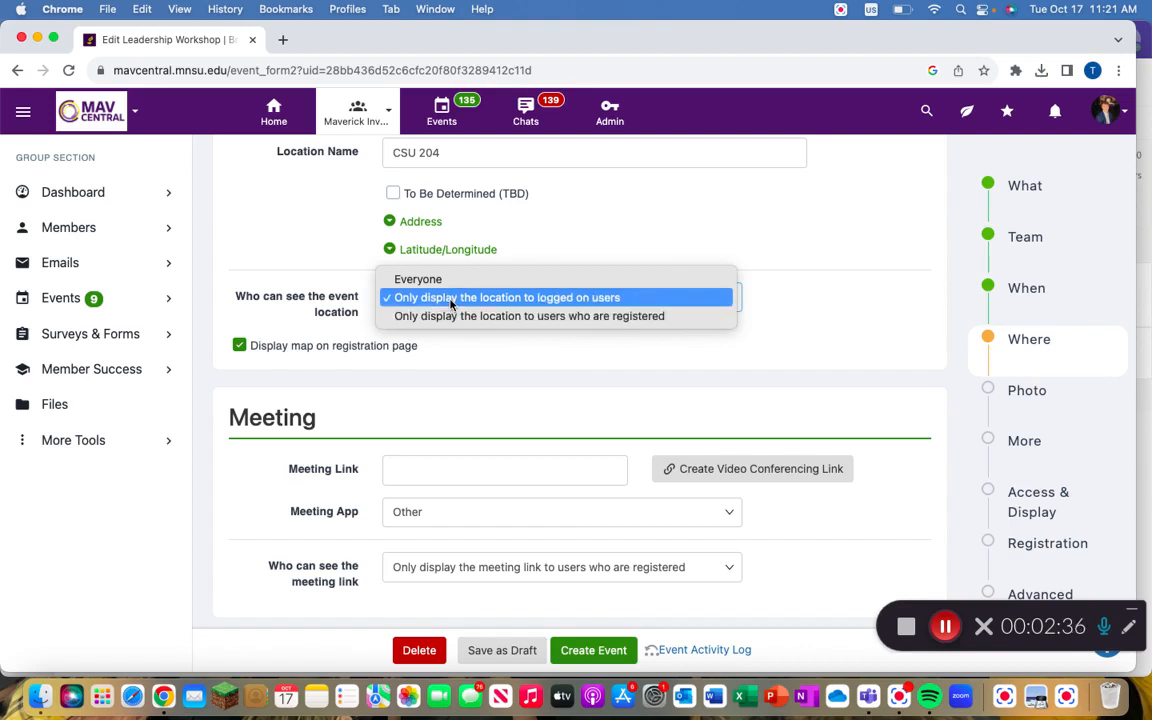
pyautogui.click(452, 302)
pyautogui.click(456, 298)
pyautogui.click(458, 302)
# - Review the meeting link, the photo and flyer uploads, and the food provided options of the event
pyautogui.scroll(-5, 483, 381)
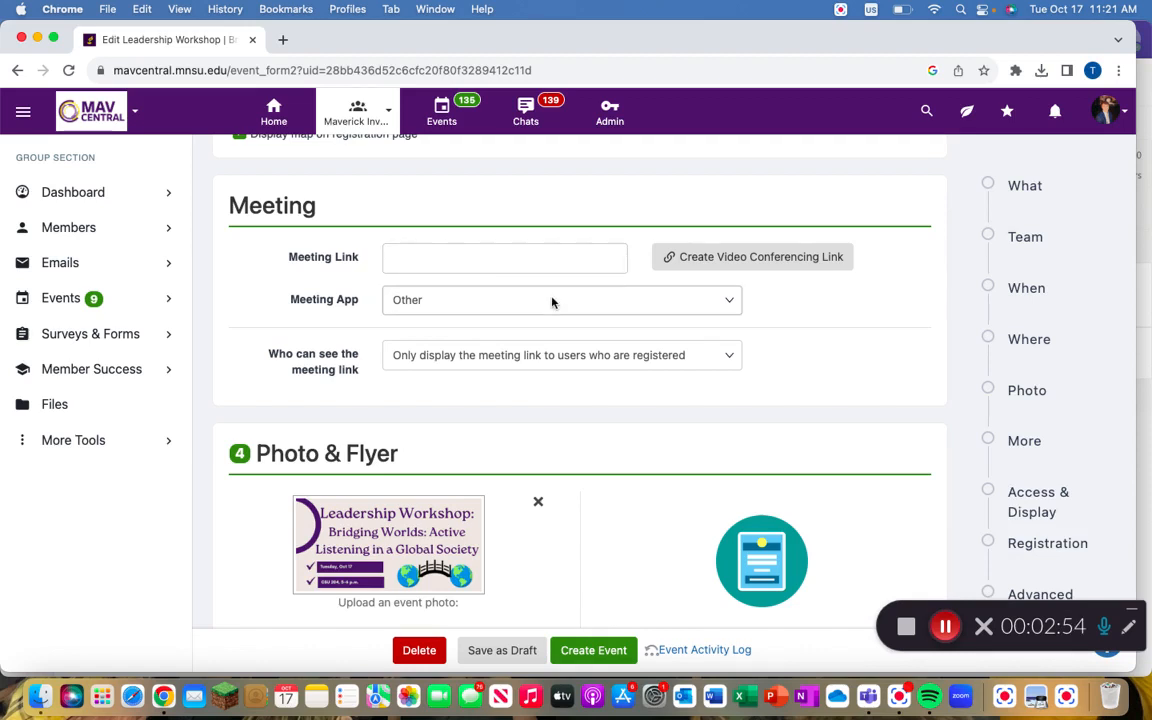
pyautogui.scroll(-5, 566, 310)
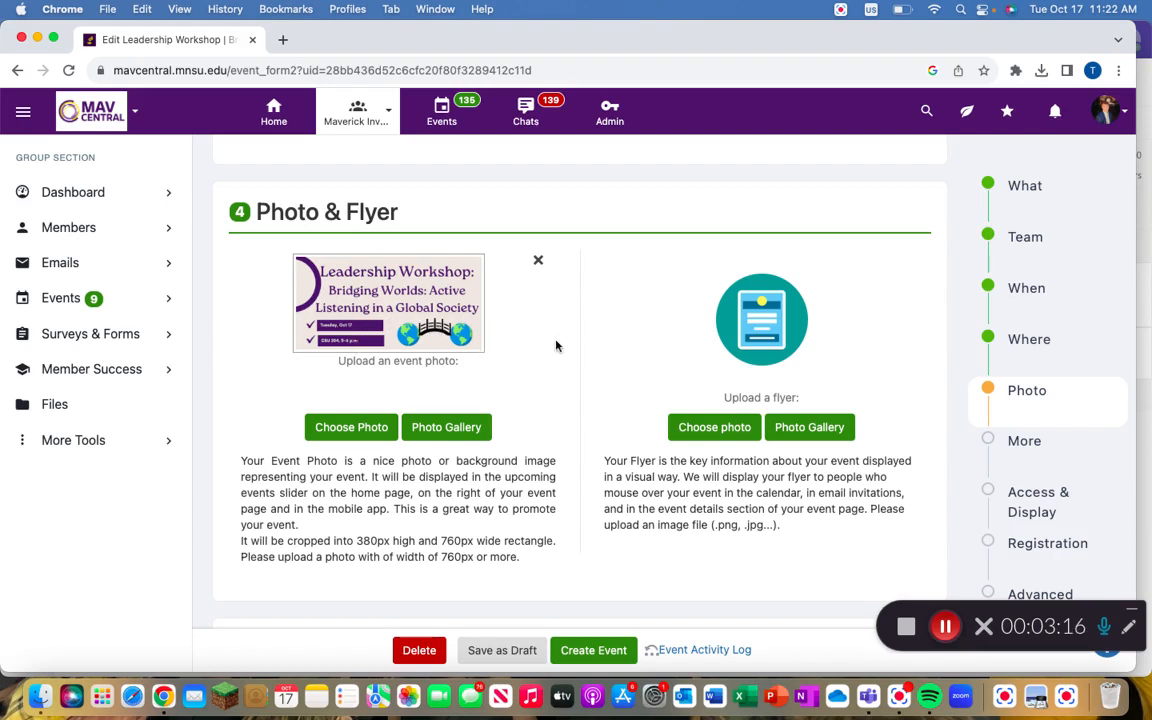
pyautogui.scroll(-2, 557, 346)
pyautogui.scroll(-6, 557, 346)
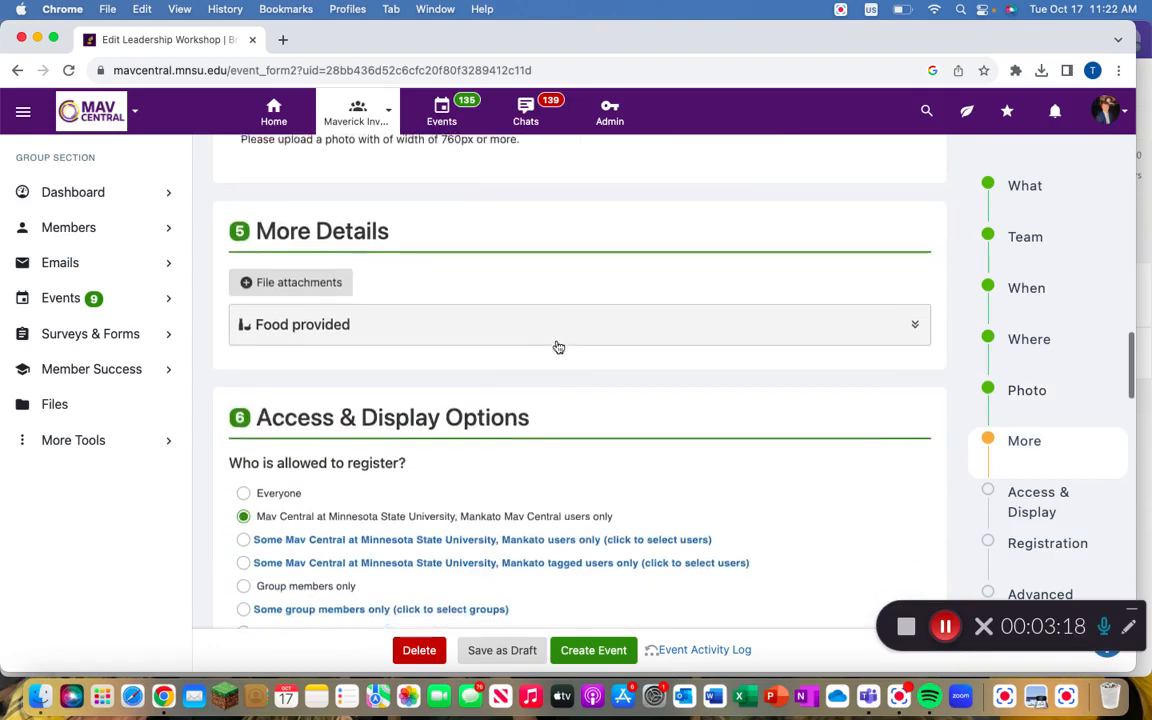
pyautogui.click(336, 320)
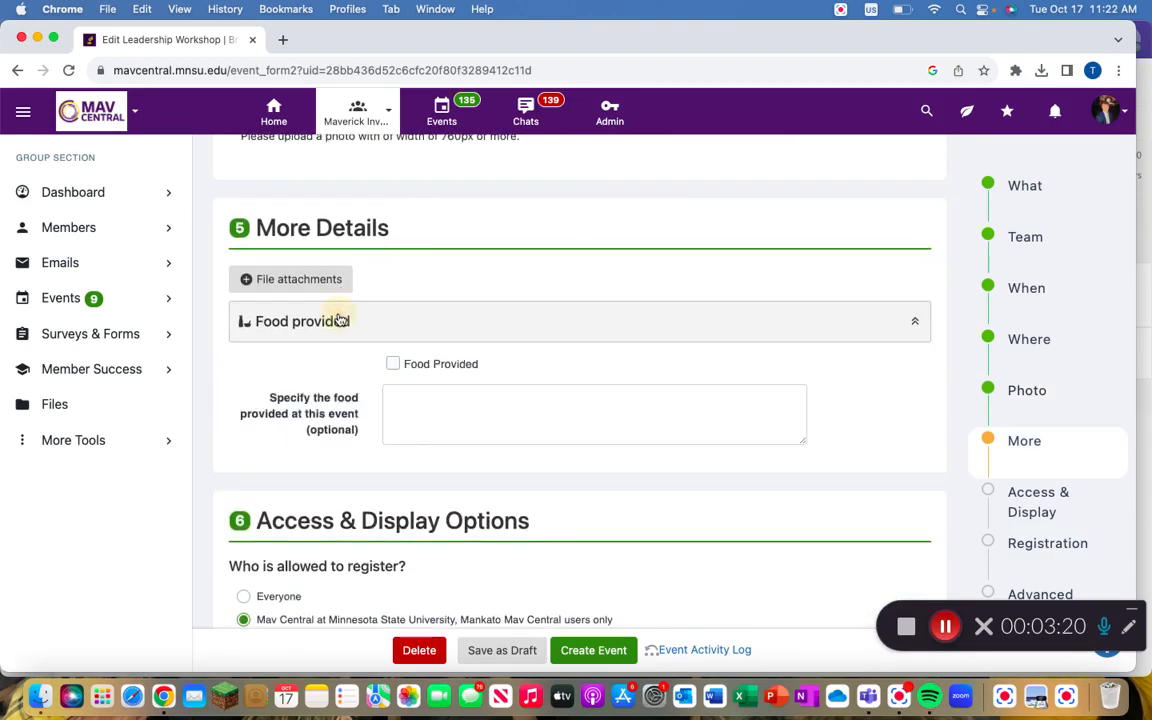
pyautogui.click(334, 321)
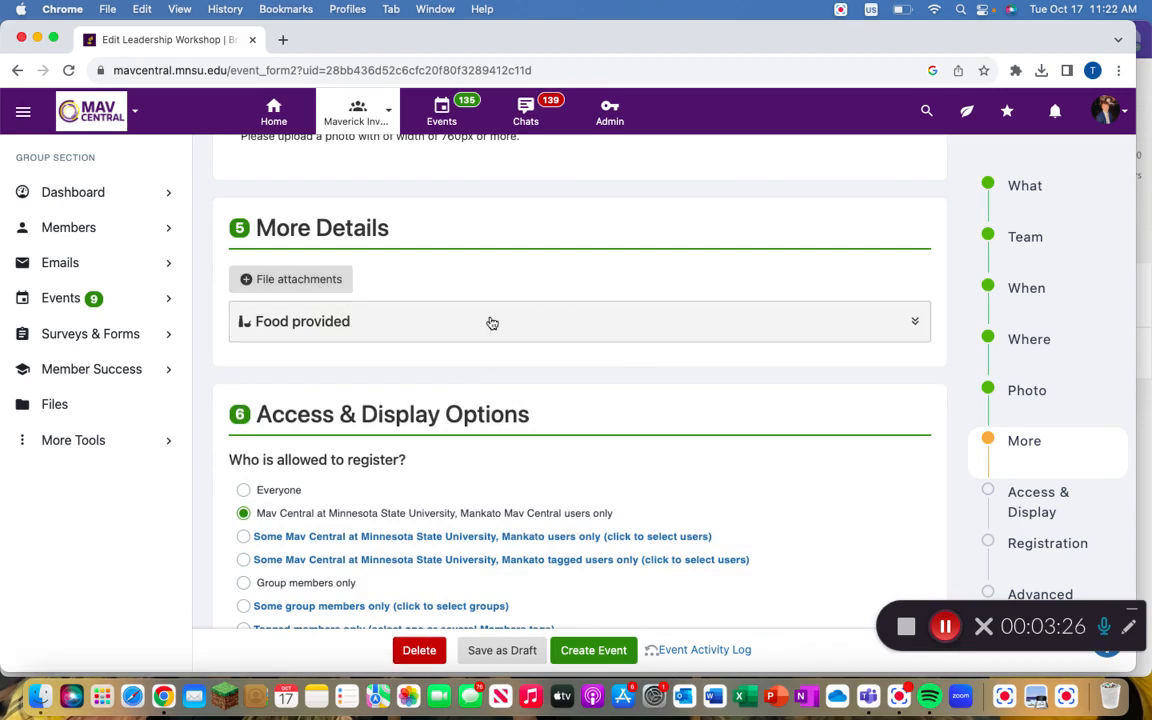
# - Examine the access and display options for who is allowed to register and who can see the event
pyautogui.scroll(-4, 490, 321)
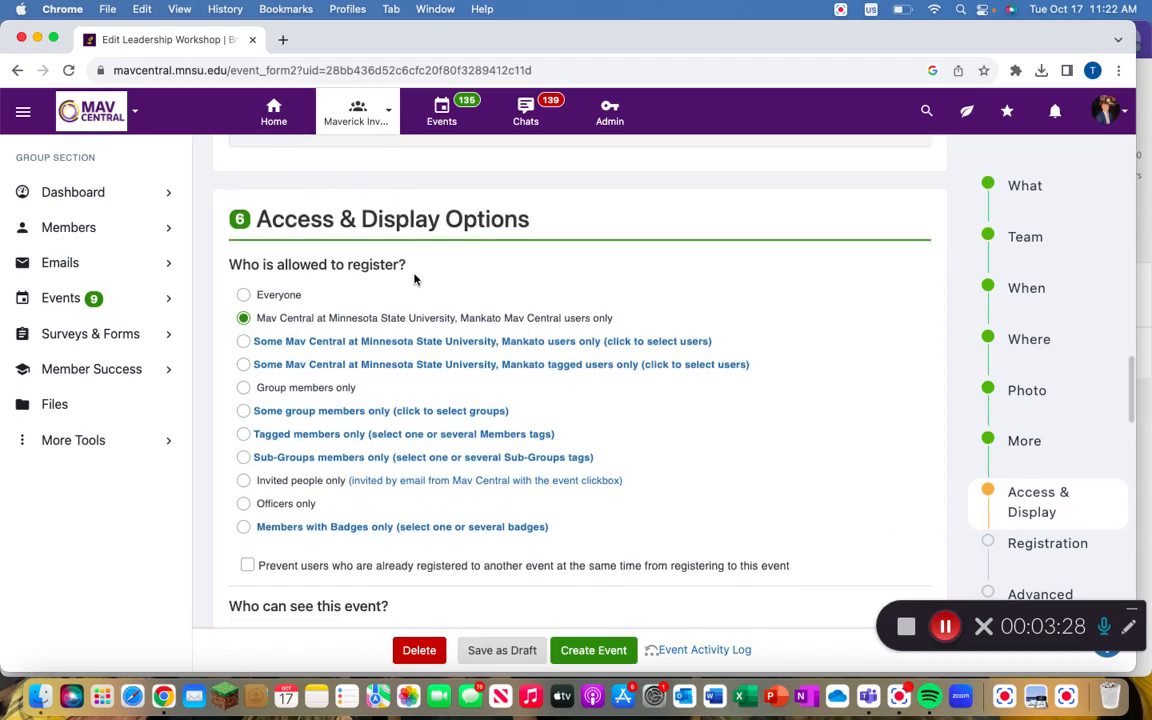
pyautogui.scroll(-1, 415, 279)
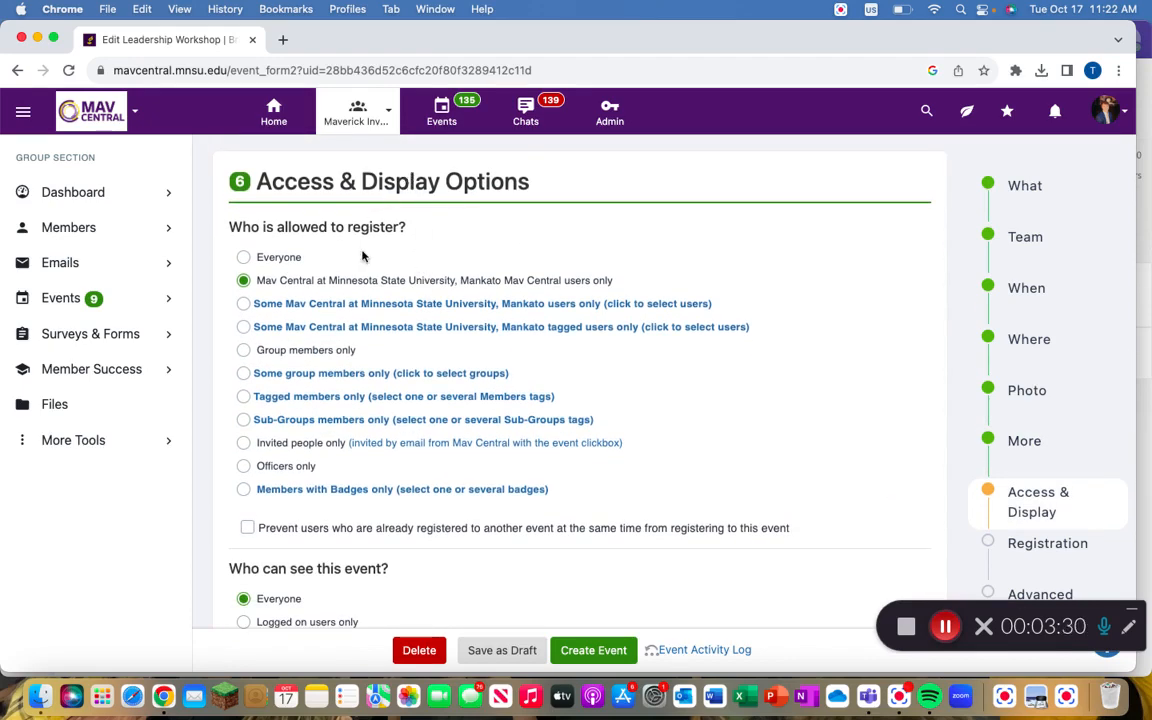
pyautogui.scroll(-1, 363, 257)
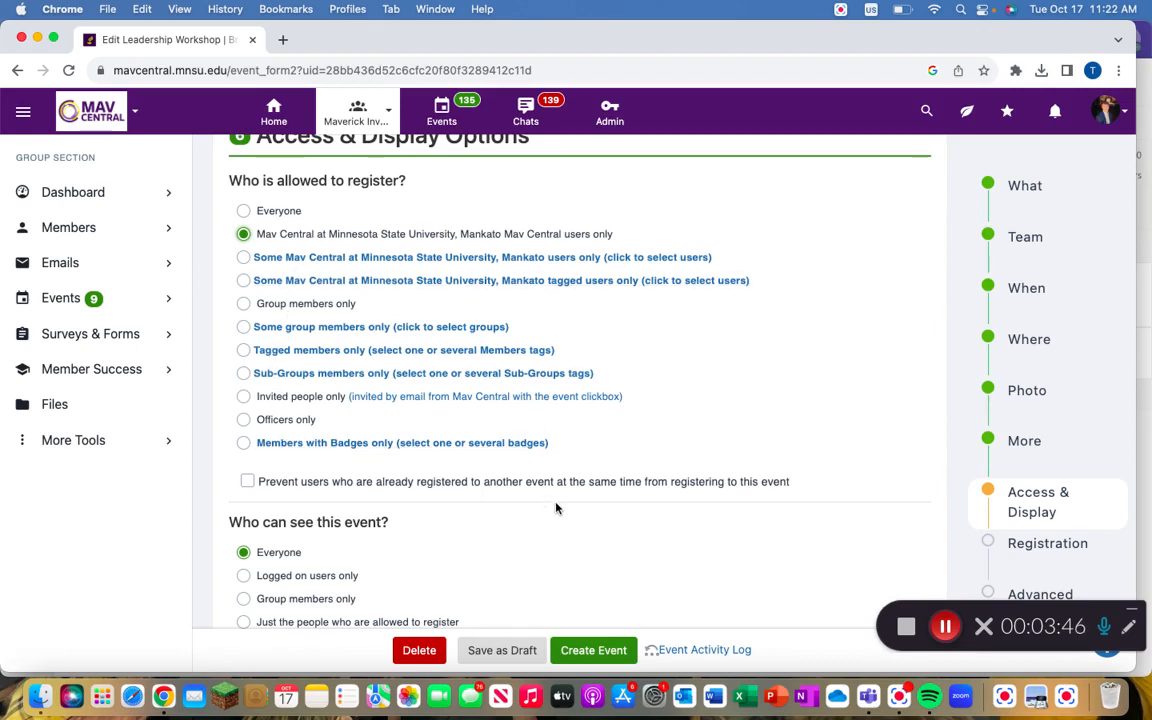
pyautogui.scroll(-4, 557, 509)
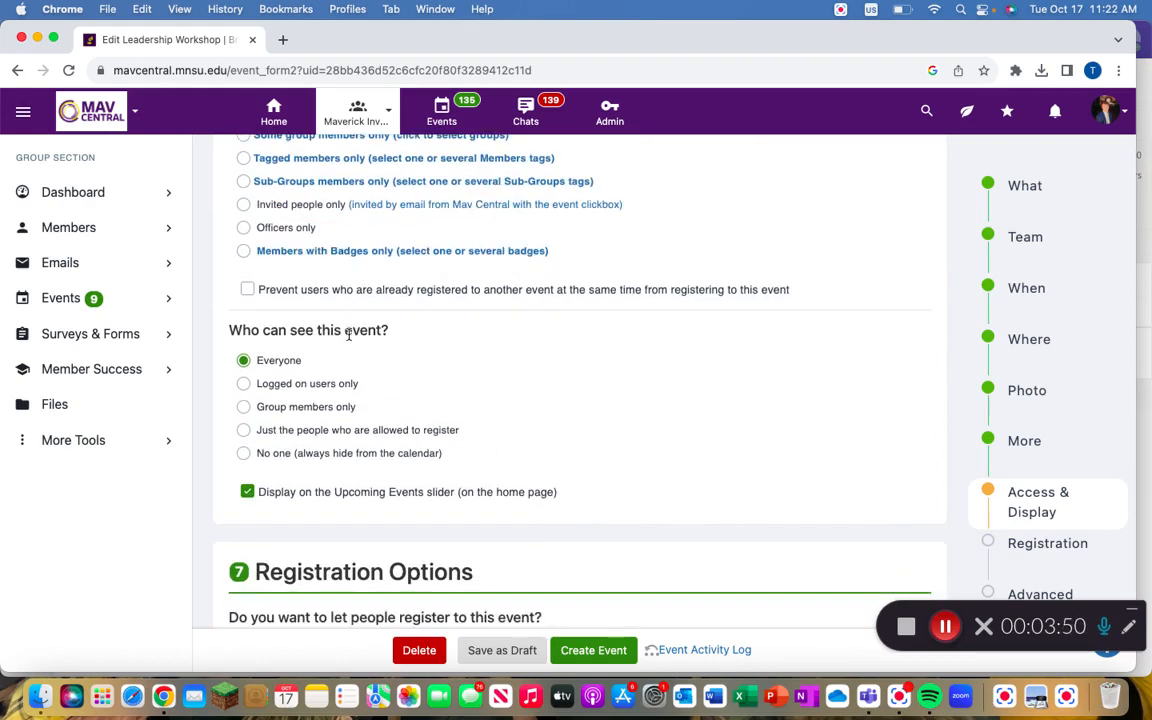
pyautogui.scroll(3, 447, 355)
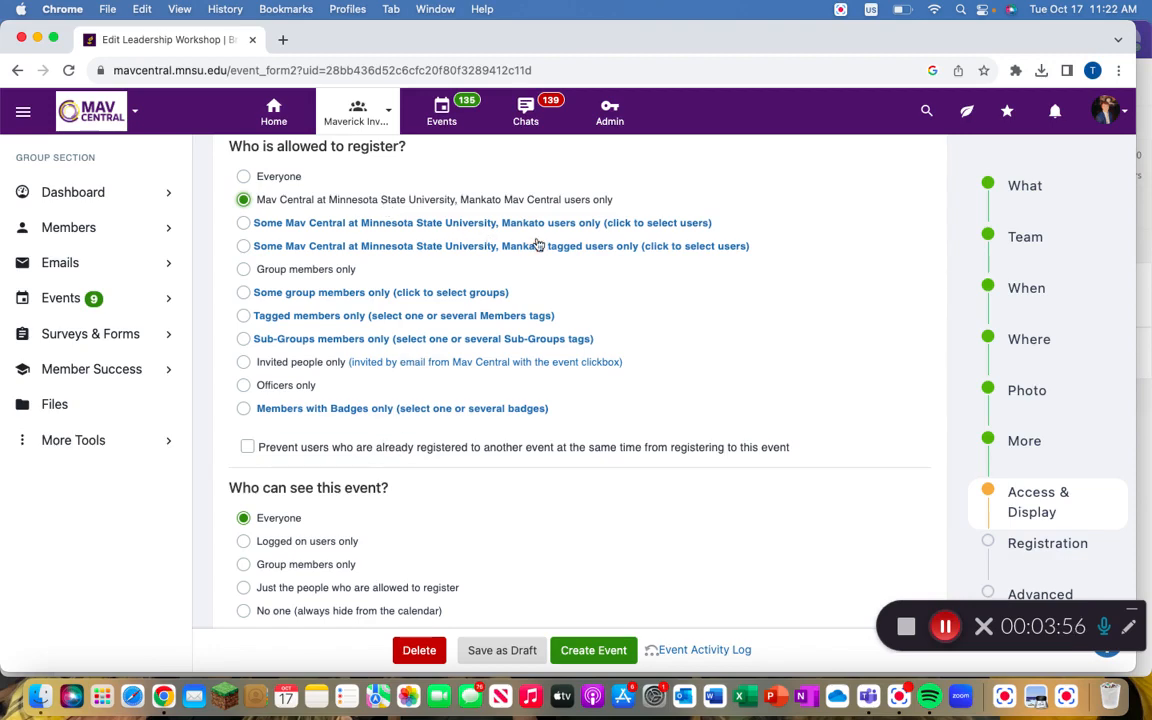
pyautogui.scroll(-1, 530, 244)
pyautogui.scroll(-1, 538, 244)
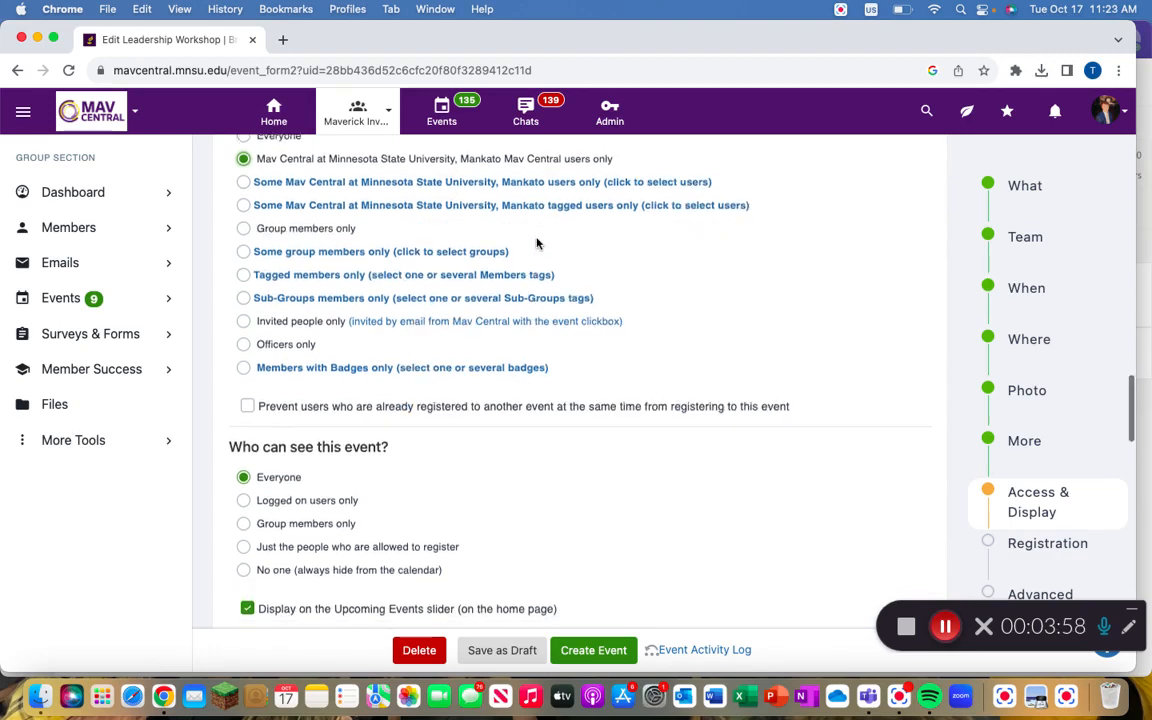
pyautogui.scroll(-3, 536, 243)
# - Review the registration options, including the RSVP option, the registration open and close dates, and the attendance limit
pyautogui.scroll(-6, 536, 243)
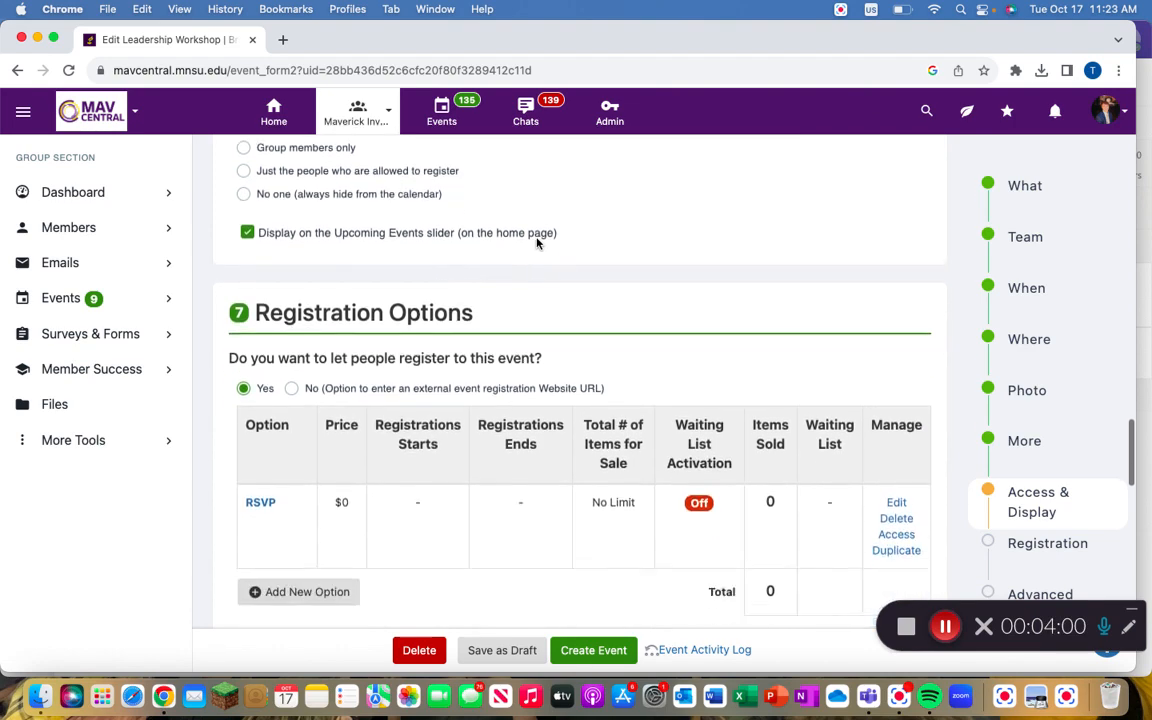
pyautogui.scroll(-2, 536, 243)
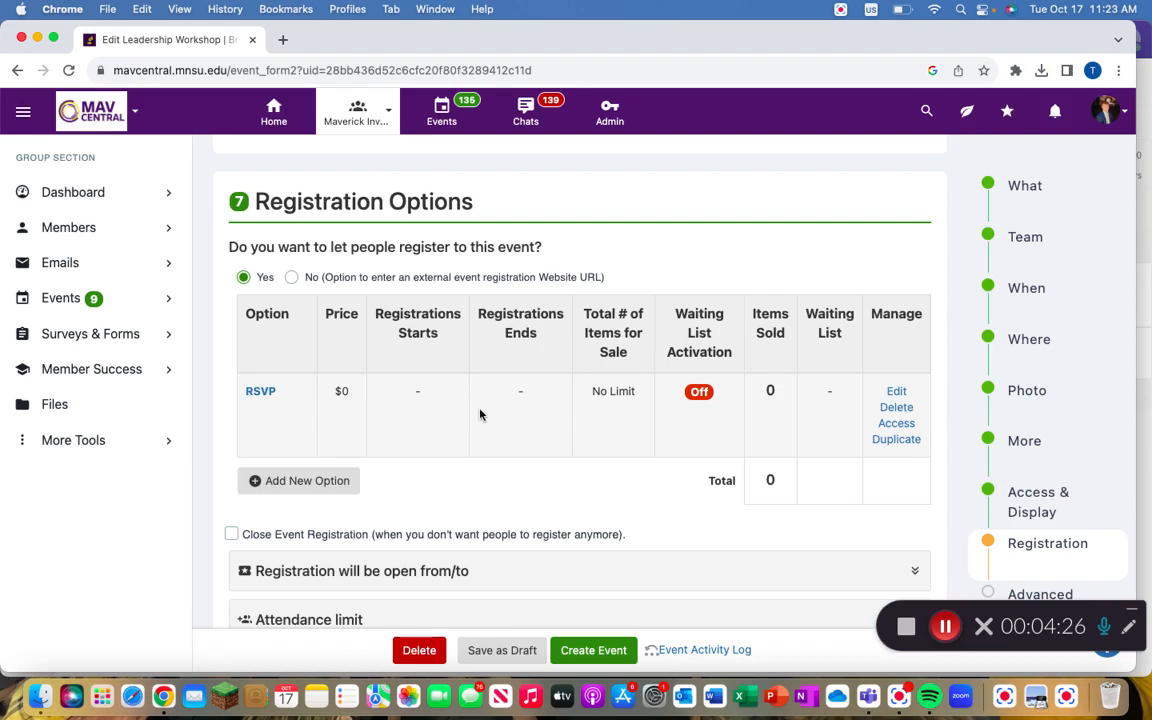
pyautogui.scroll(-3, 480, 436)
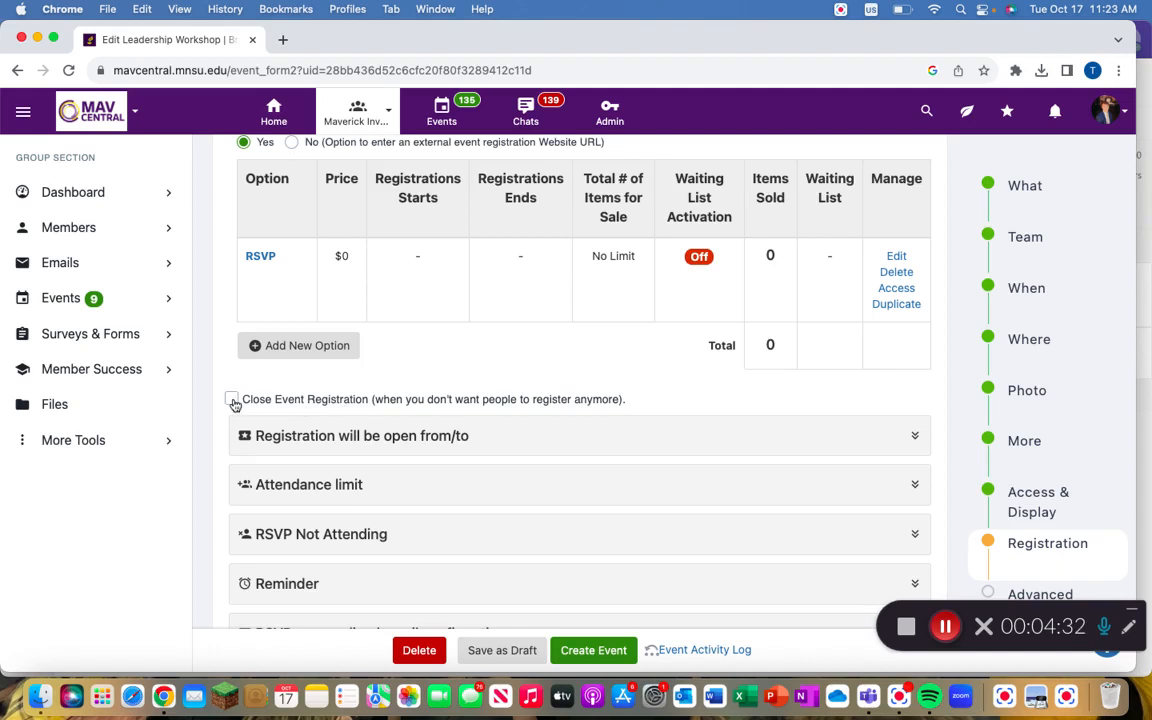
pyautogui.scroll(-2, 490, 345)
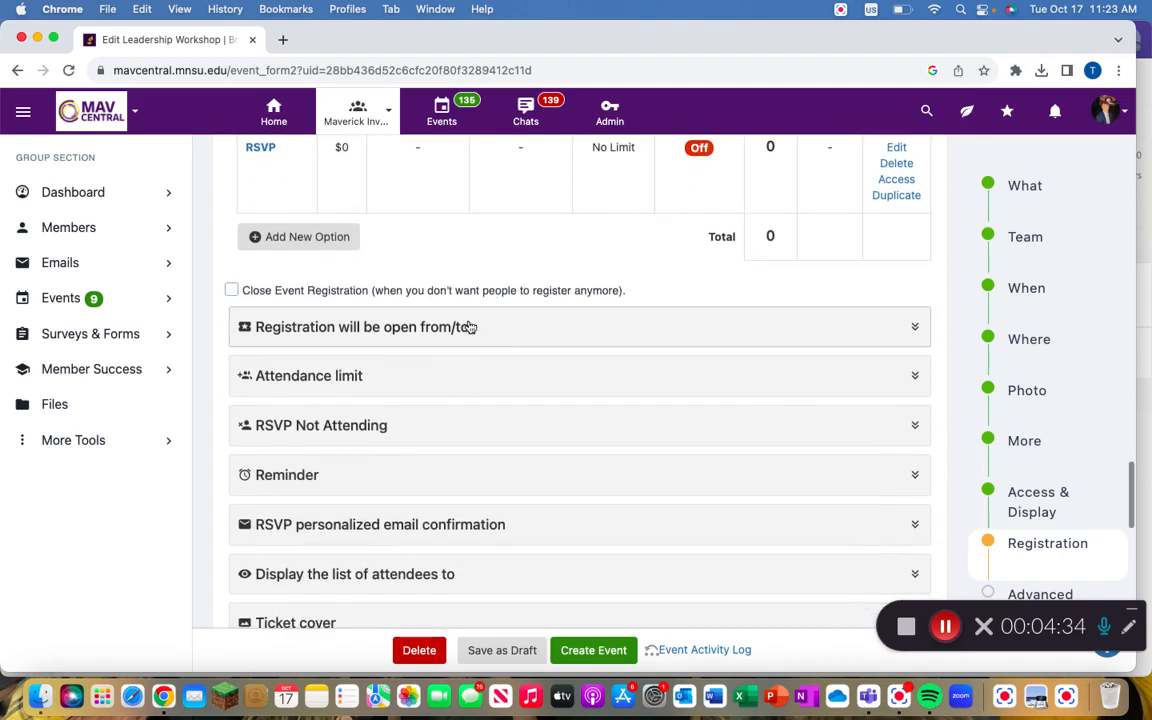
pyautogui.click(462, 328)
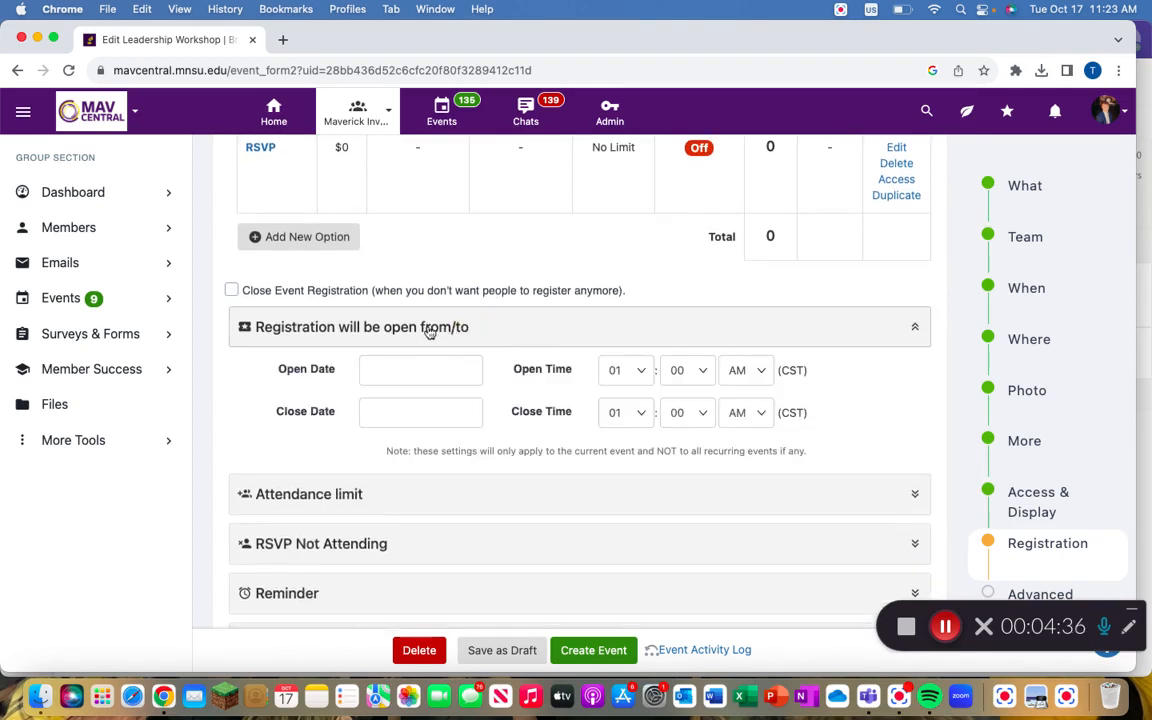
pyautogui.click(486, 340)
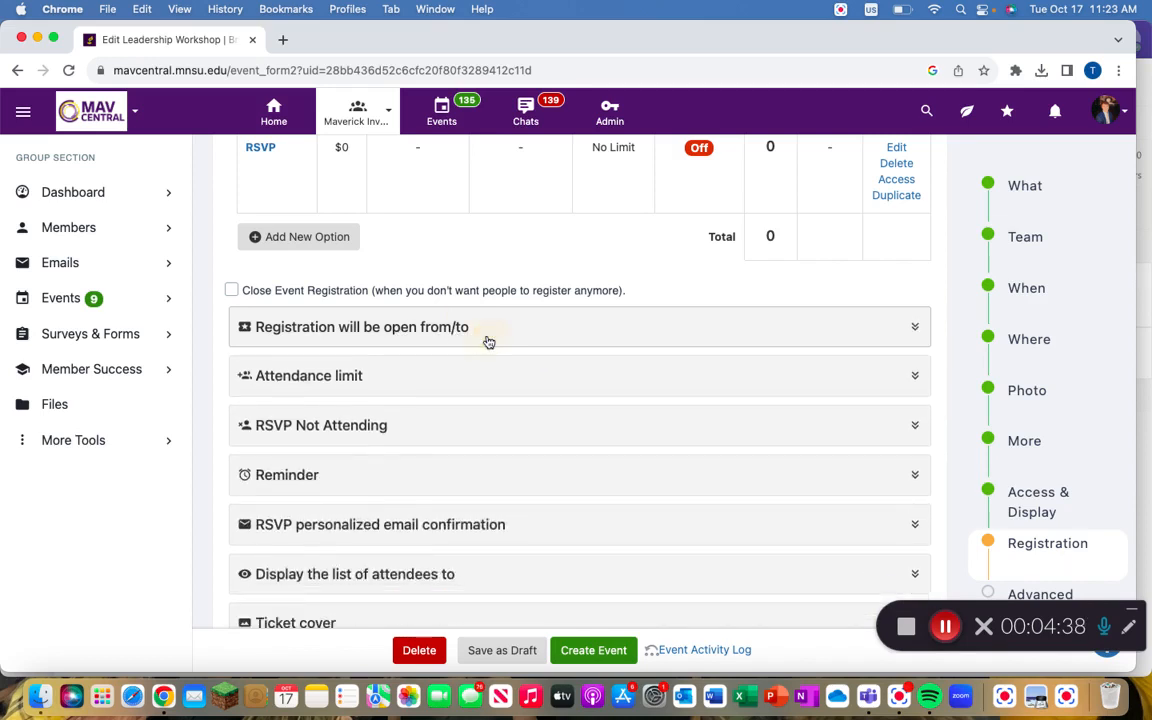
pyautogui.click(471, 377)
pyautogui.click(472, 381)
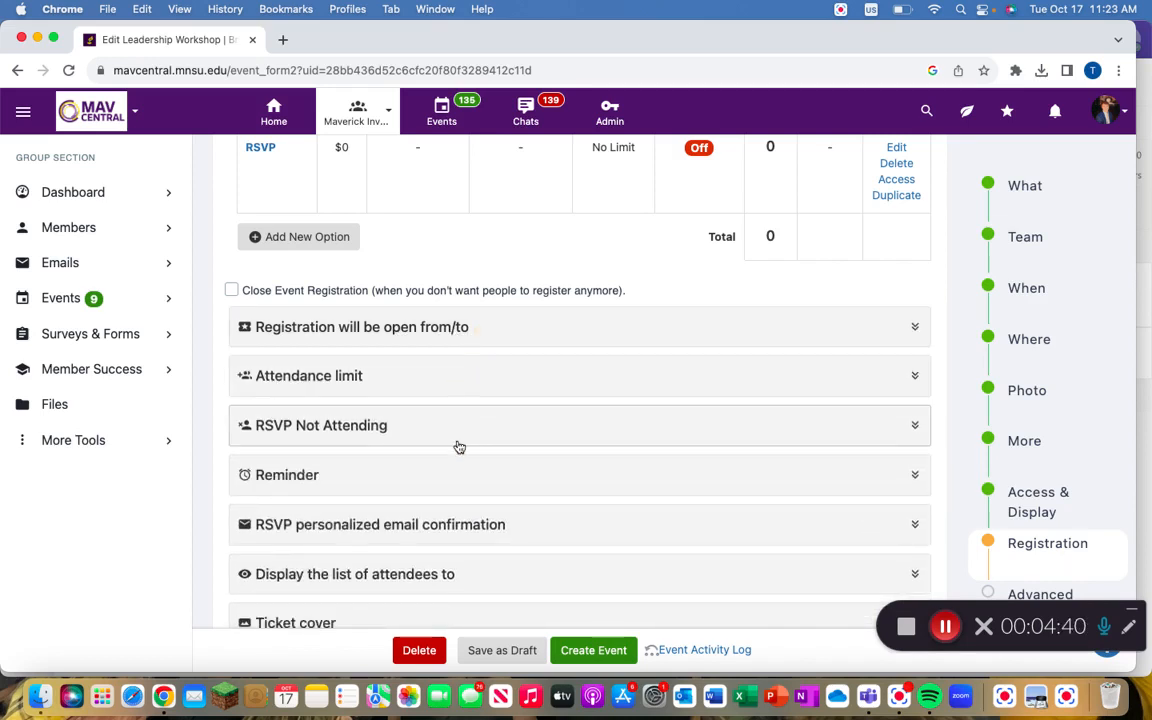
# - Review the remaining registration settings, including the RSVP Not Attending option and the feedback request sent after the event
pyautogui.scroll(-2, 458, 445)
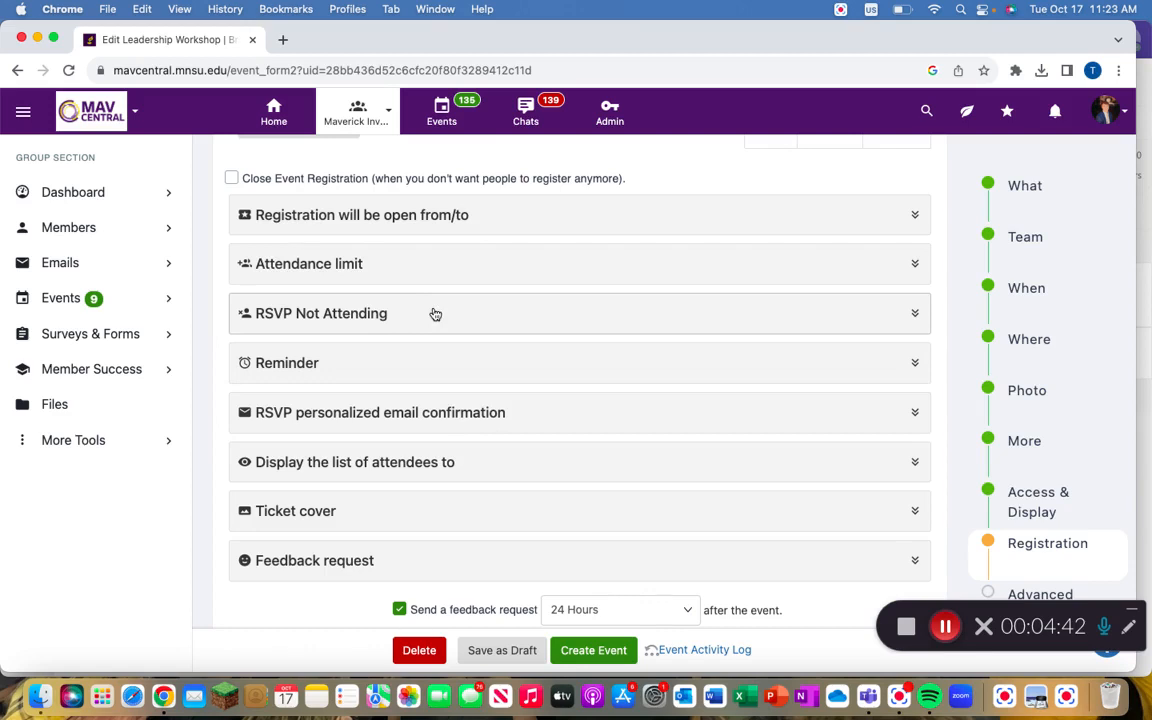
pyautogui.click(434, 315)
pyautogui.click(432, 320)
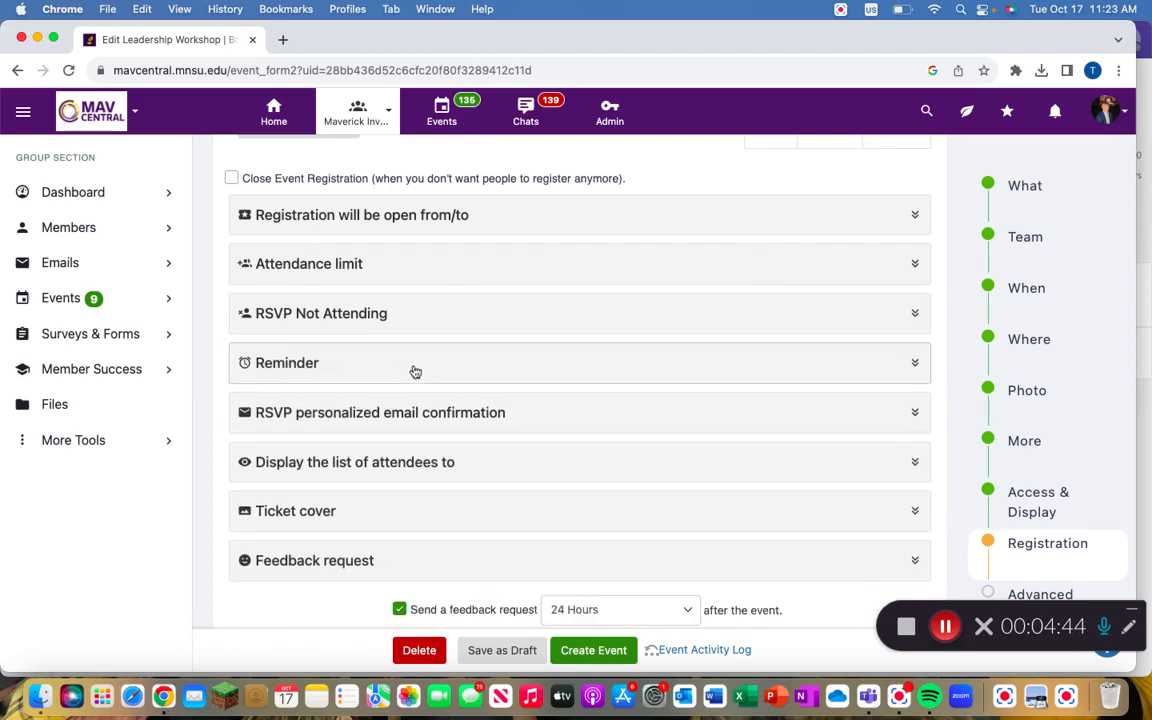
pyautogui.scroll(-2, 403, 531)
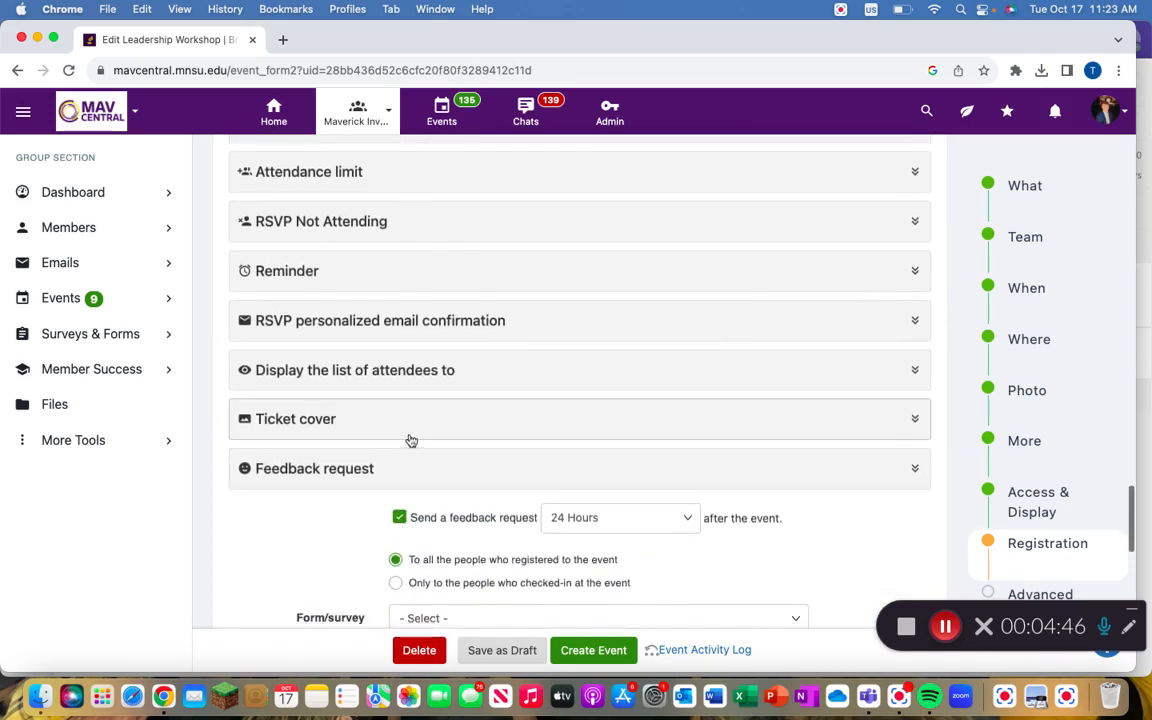
pyautogui.scroll(-2, 409, 440)
pyautogui.scroll(-4, 411, 441)
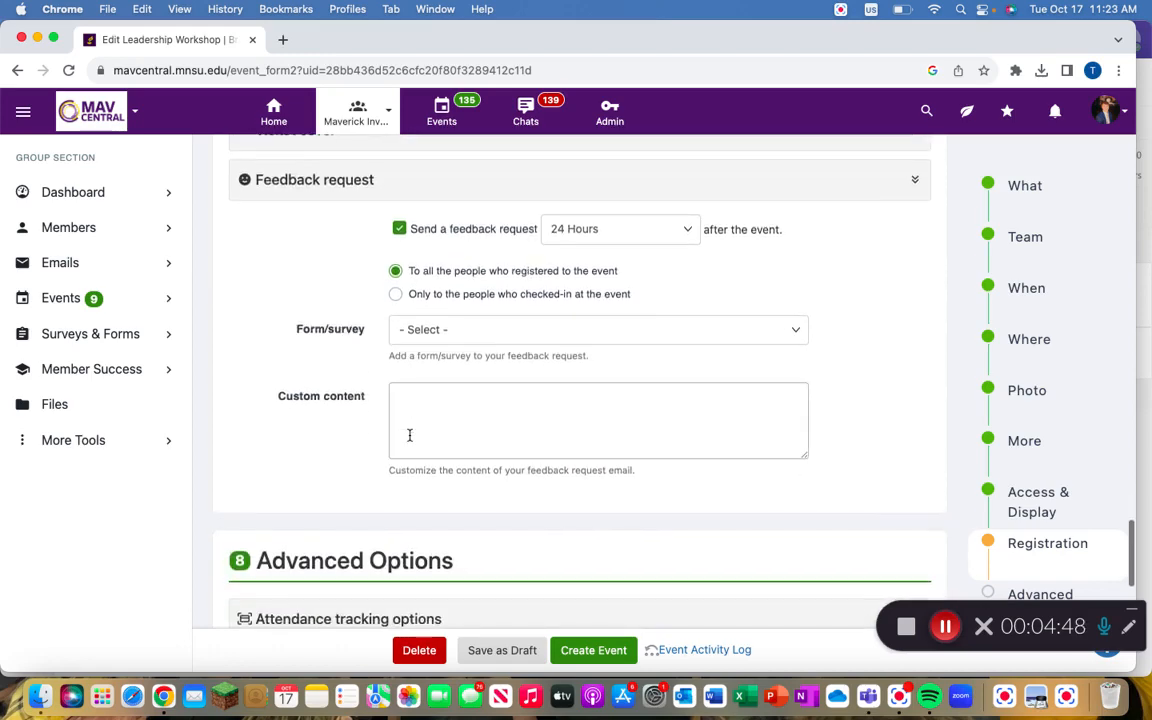
# - Examine the event's advanced options, including the additional registration questions or slots and the attendance tracking options
pyautogui.scroll(-7, 410, 420)
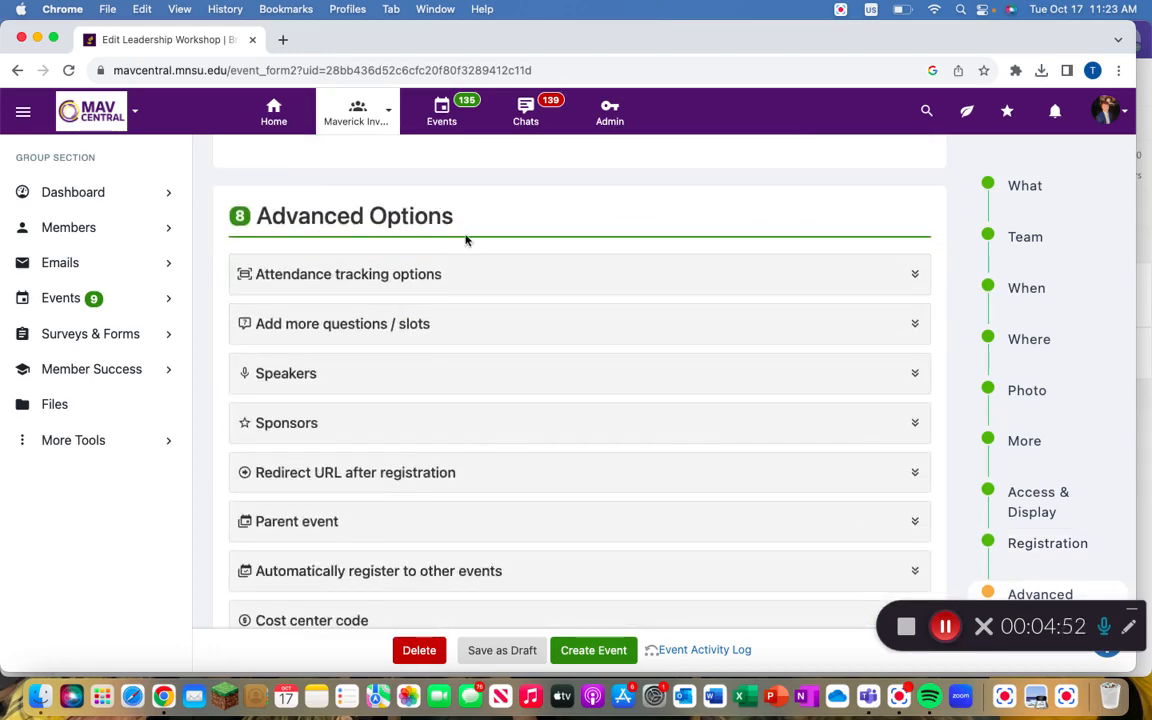
pyautogui.click(395, 326)
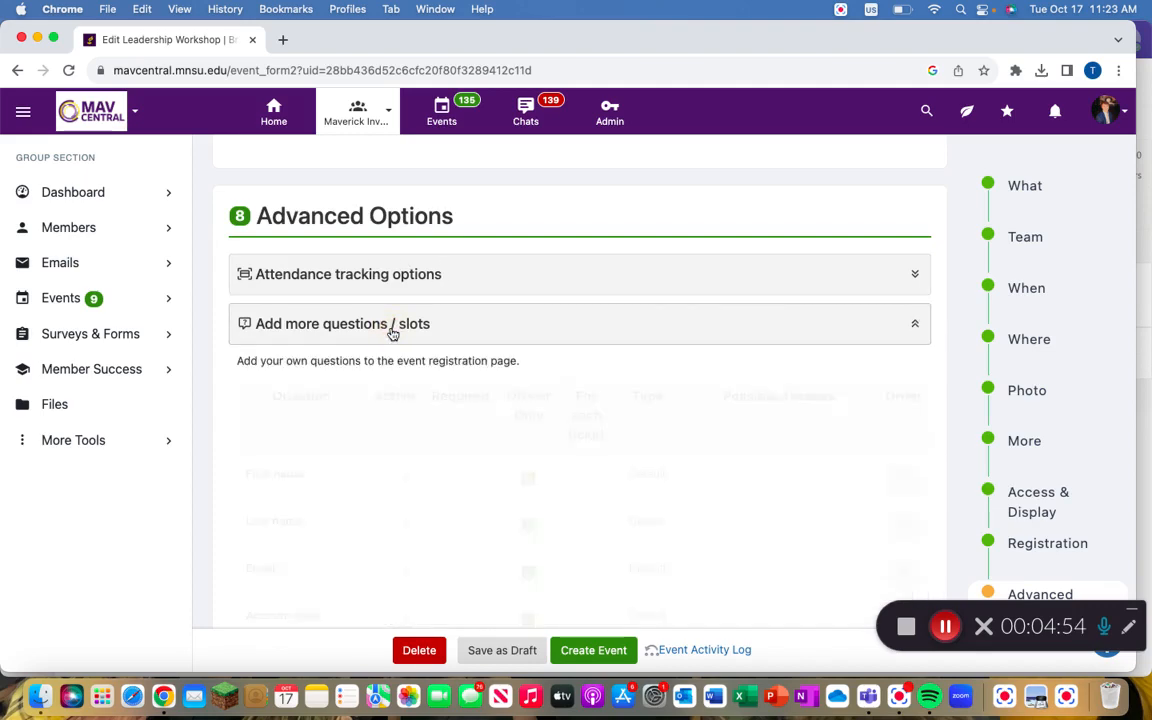
pyautogui.click(391, 326)
pyautogui.scroll(-1, 443, 327)
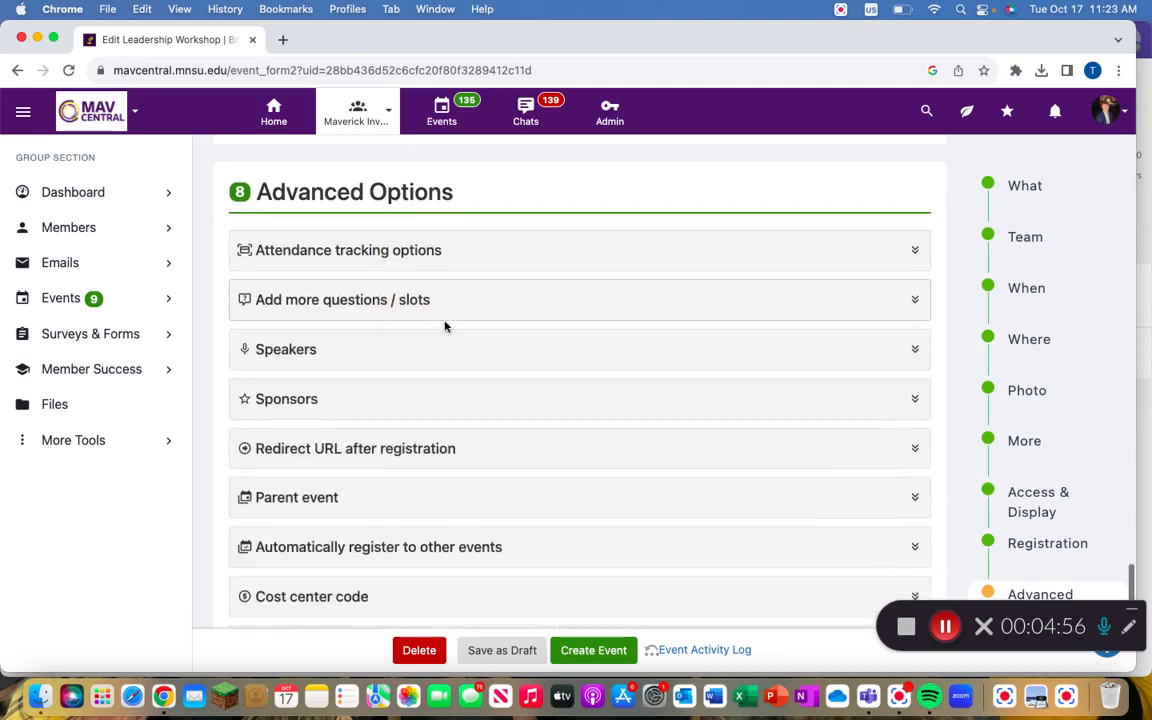
pyautogui.click(420, 221)
pyautogui.click(421, 228)
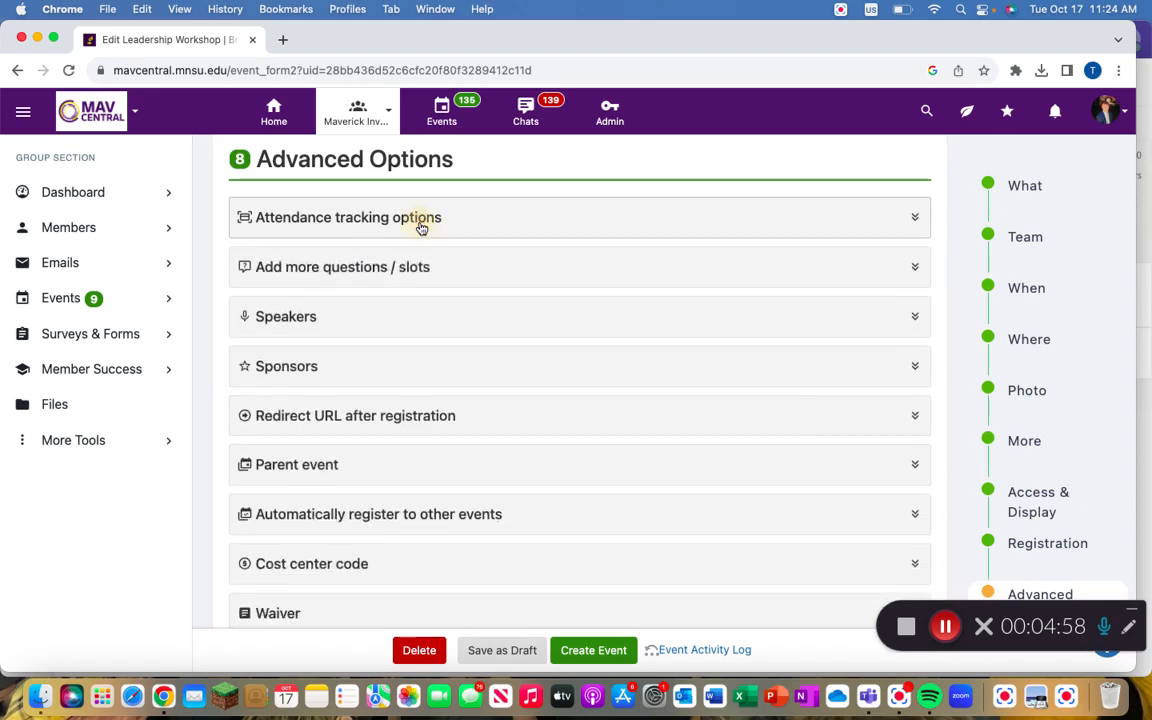
pyautogui.scroll(-1, 417, 293)
pyautogui.scroll(5, 417, 296)
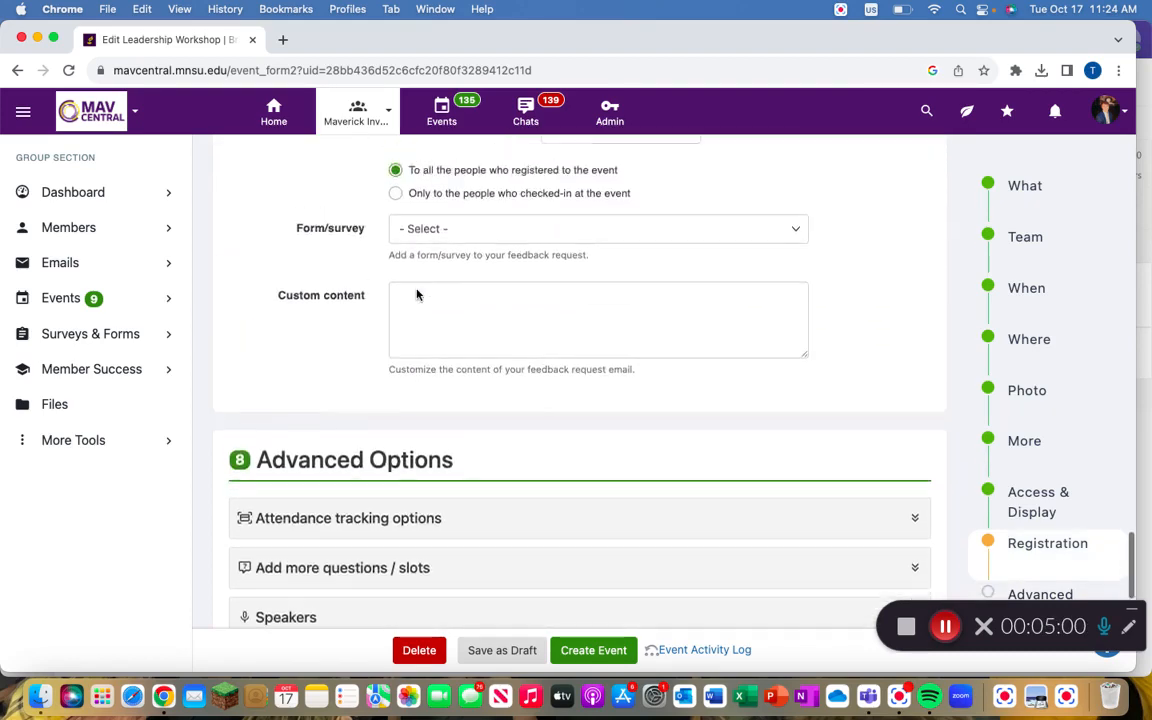
pyautogui.scroll(8, 417, 293)
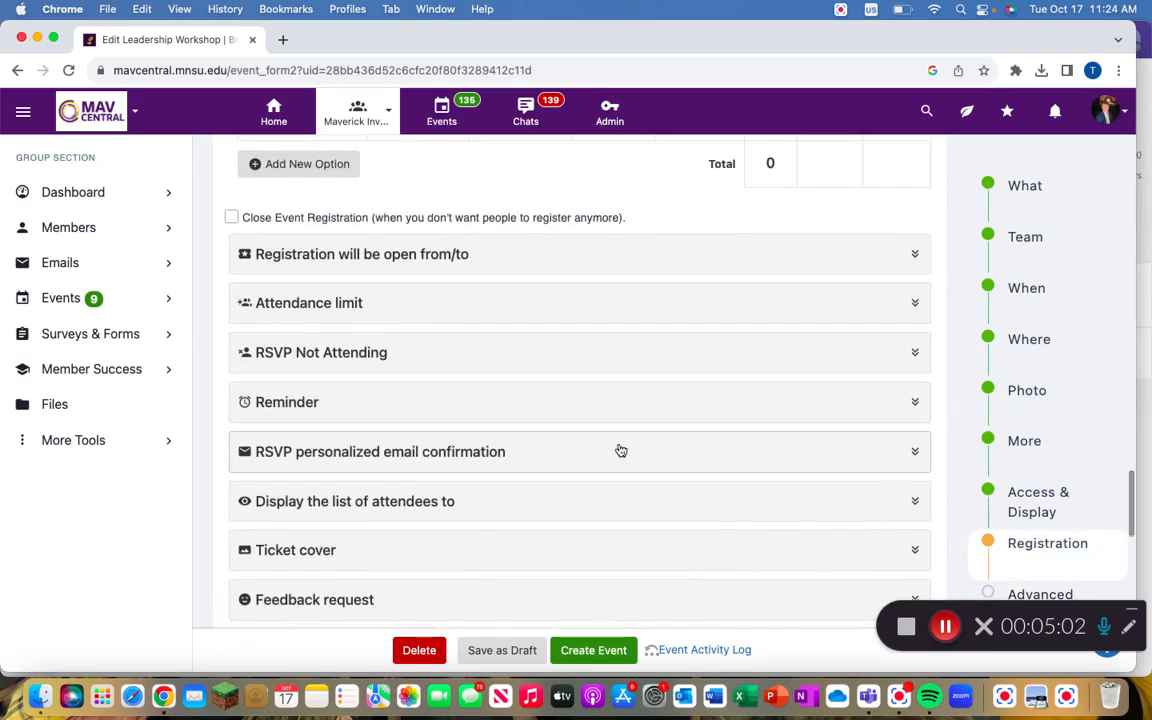